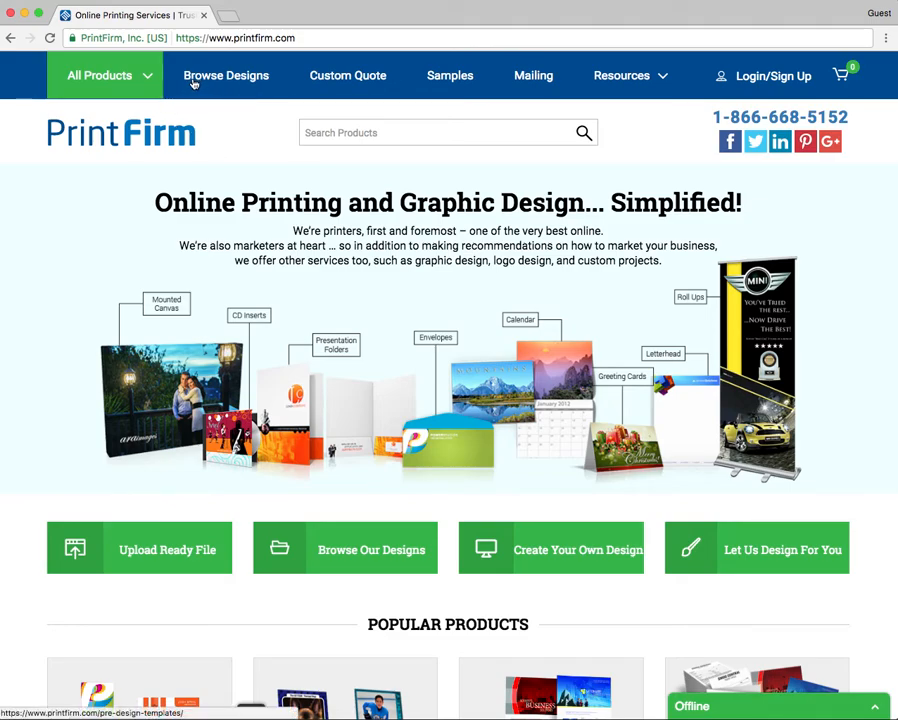
Step: Browse the pre-designed templates filtered to Business Cards
{"action": "left_click", "coordinate": [259, 80]}
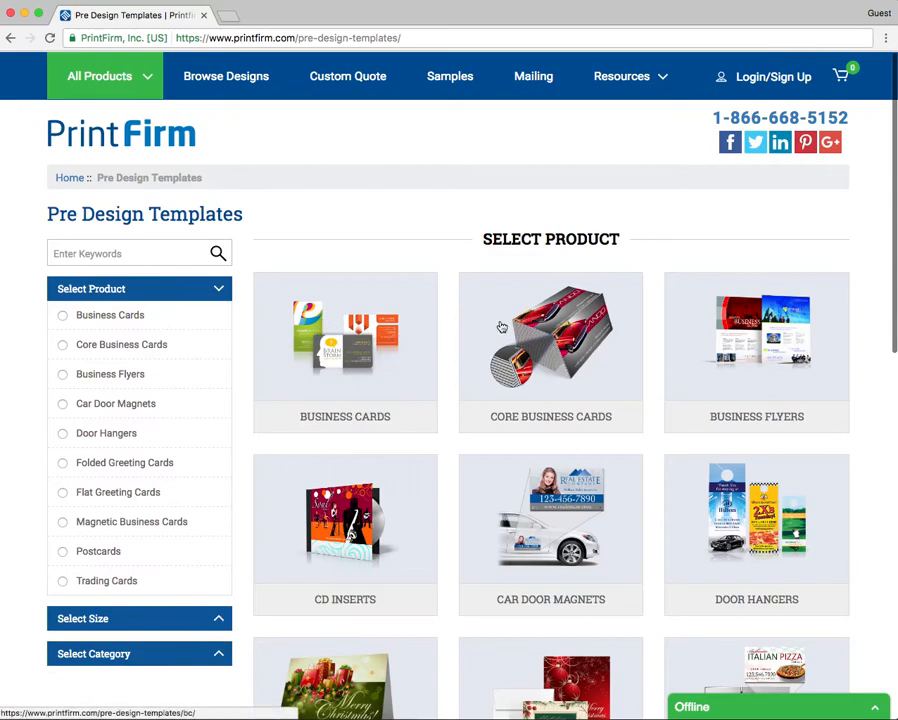
{"action": "scroll", "coordinate": [480, 302], "scroll_direction": "down", "scroll_amount": 1}
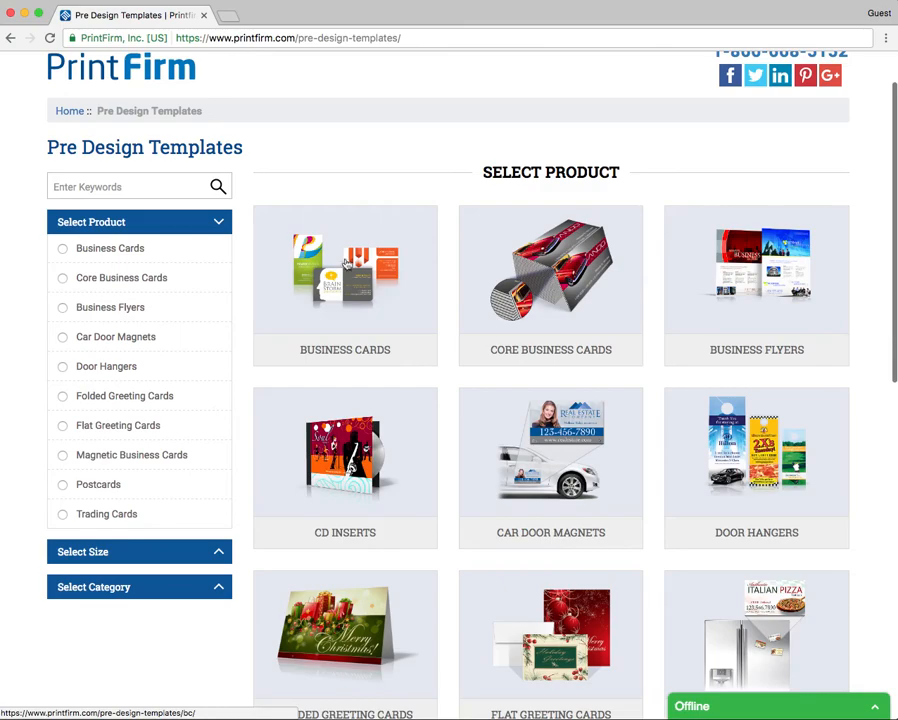
{"action": "left_click", "coordinate": [141, 251]}
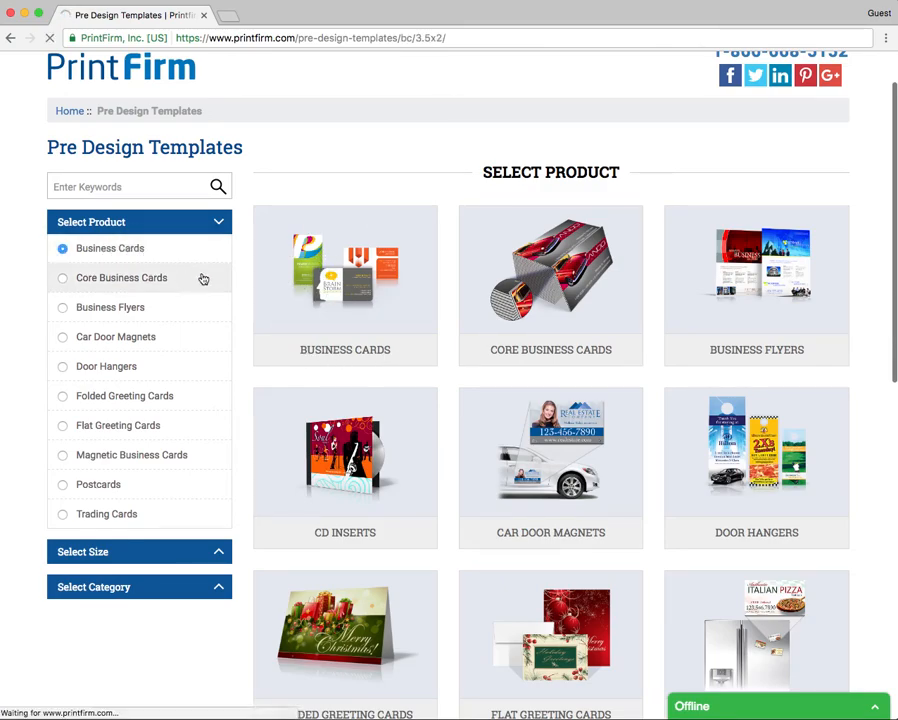
Step: Check the 3.5x2 card size and filter designs to the Animals and Pet Care category
{"action": "scroll", "coordinate": [240, 290], "scroll_direction": "down", "scroll_amount": 2}
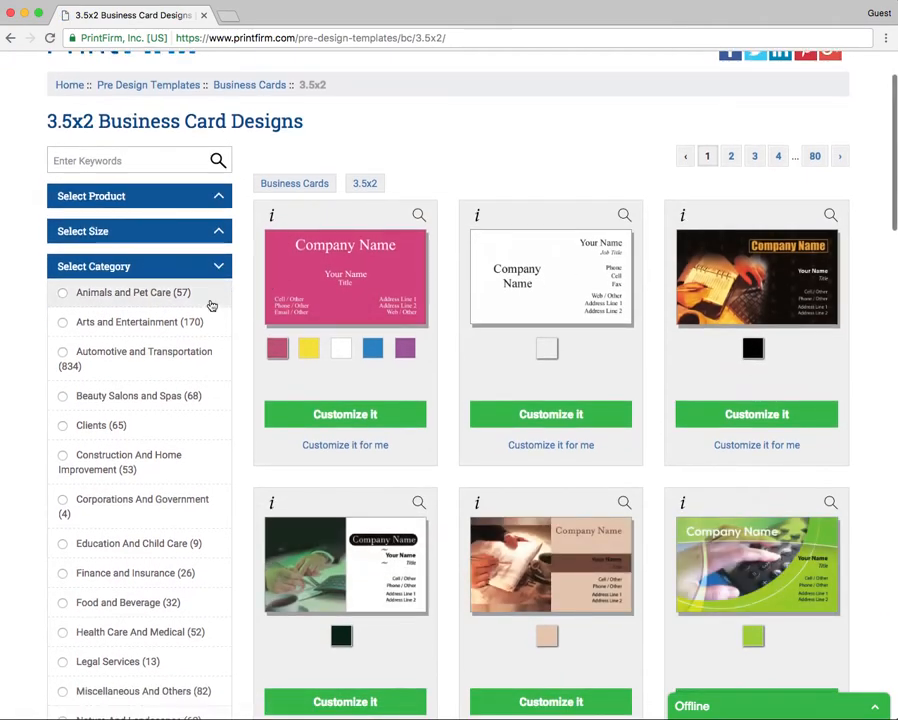
{"action": "left_click", "coordinate": [90, 233]}
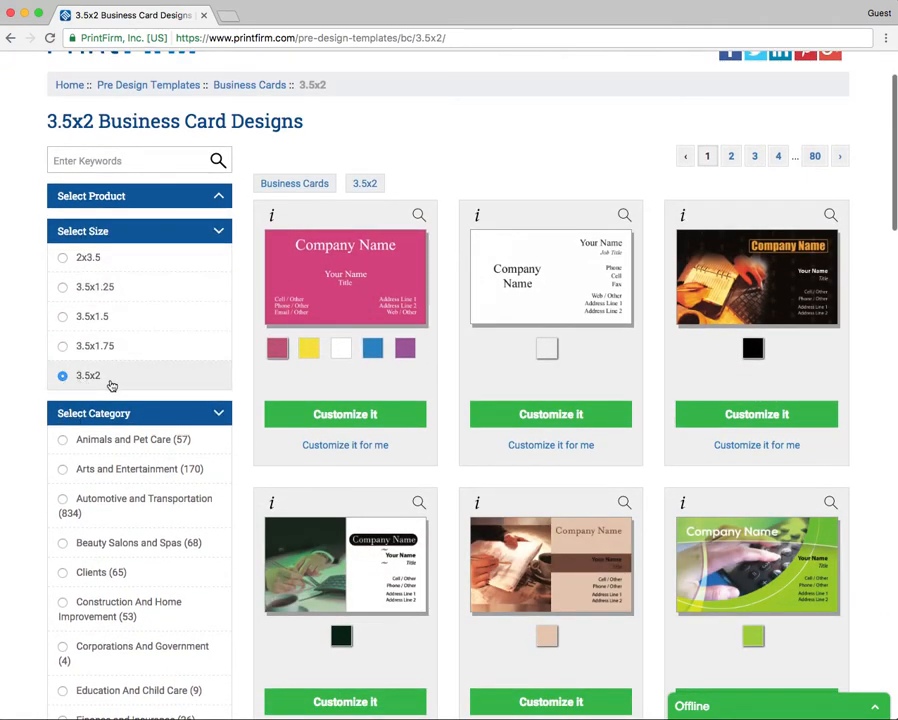
{"action": "left_click", "coordinate": [219, 233]}
{"action": "left_click", "coordinate": [116, 230]}
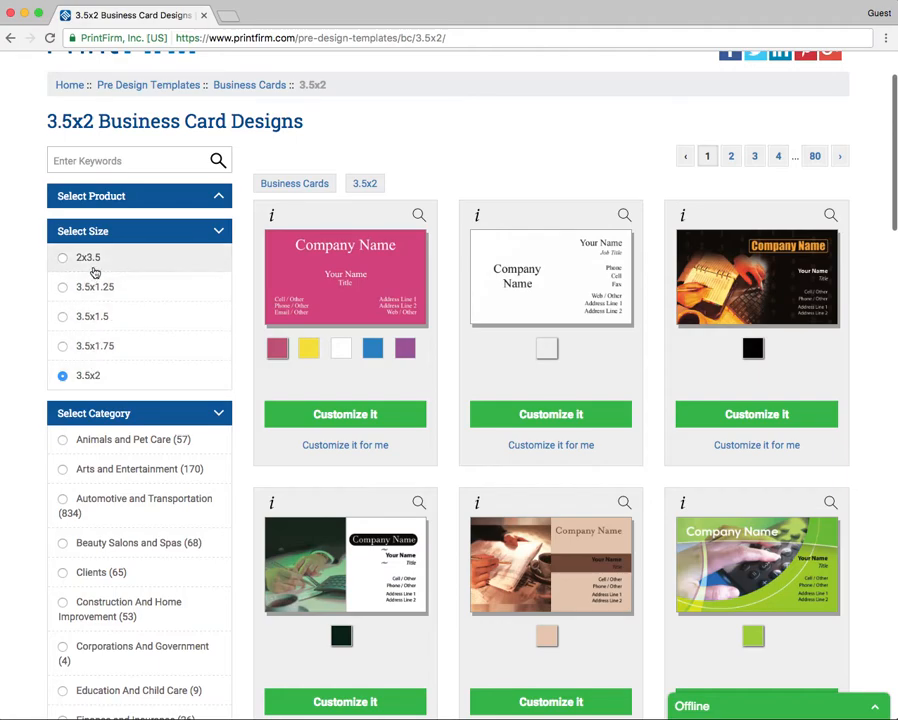
{"action": "left_click", "coordinate": [142, 233]}
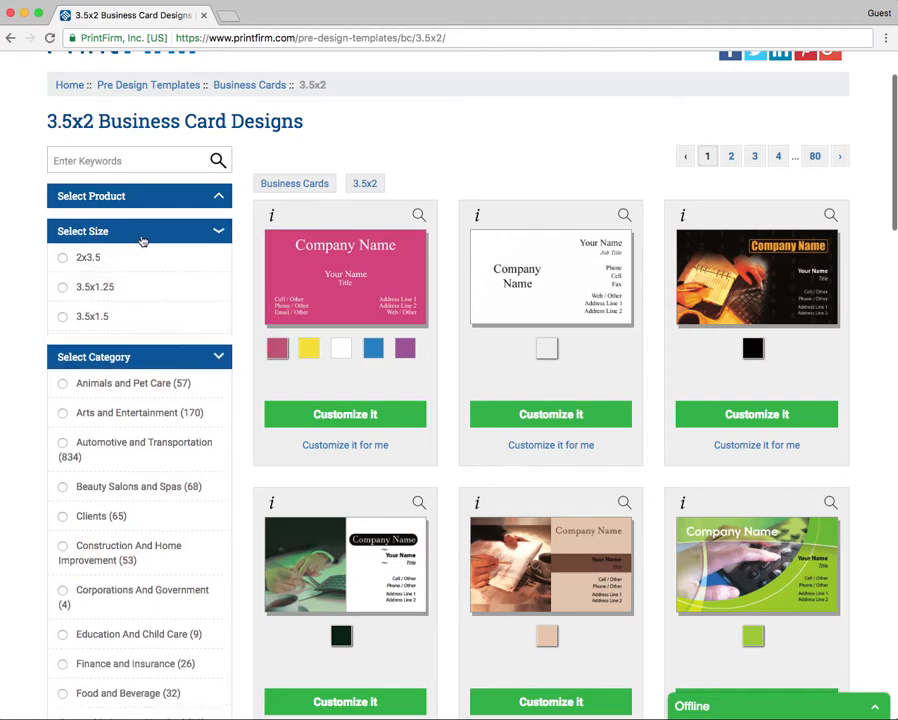
{"action": "left_click", "coordinate": [222, 235]}
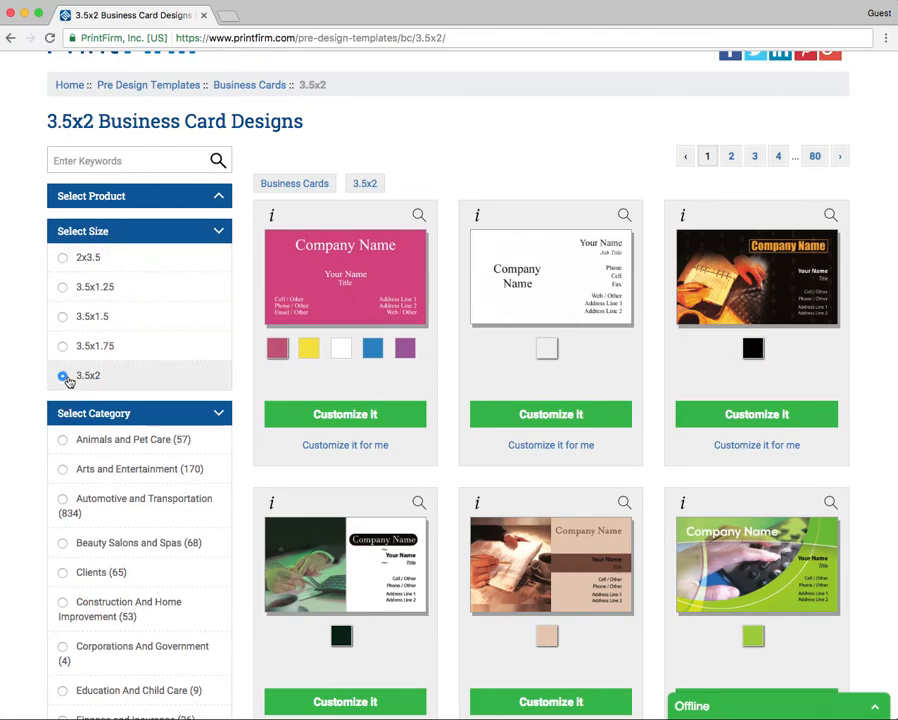
{"action": "left_click", "coordinate": [213, 234]}
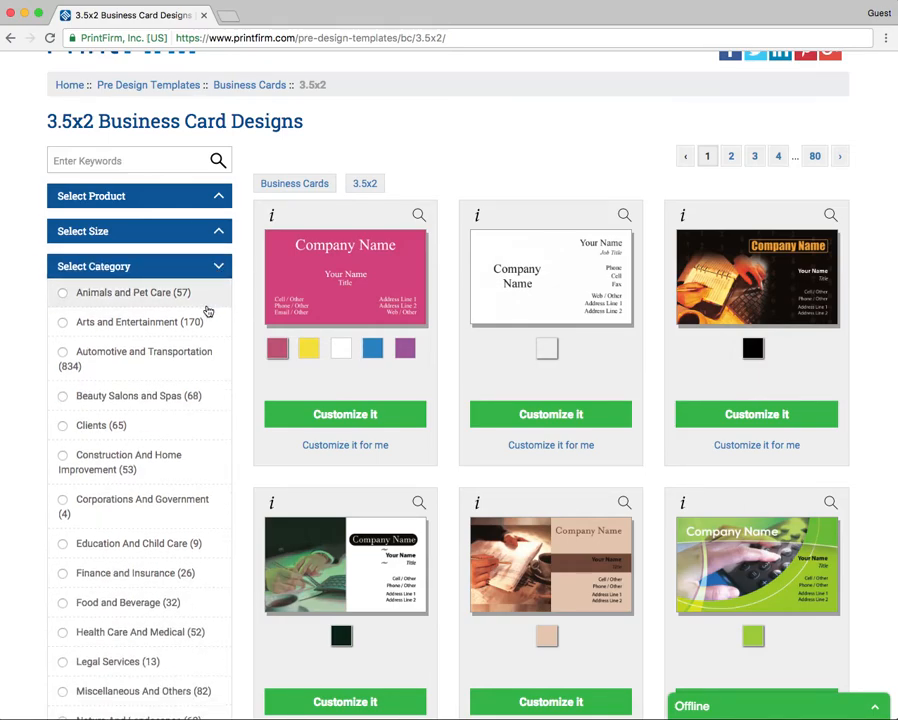
{"action": "left_click", "coordinate": [120, 297]}
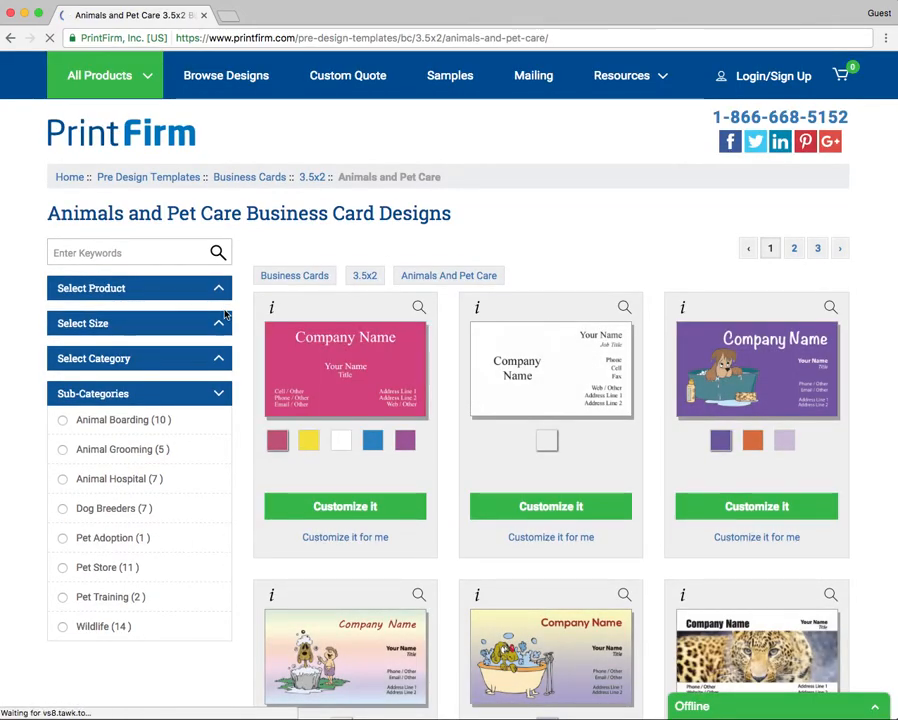
Step: Narrow the designs to the Animal Grooming sub-category
{"action": "scroll", "coordinate": [200, 320], "scroll_direction": "down", "scroll_amount": 2}
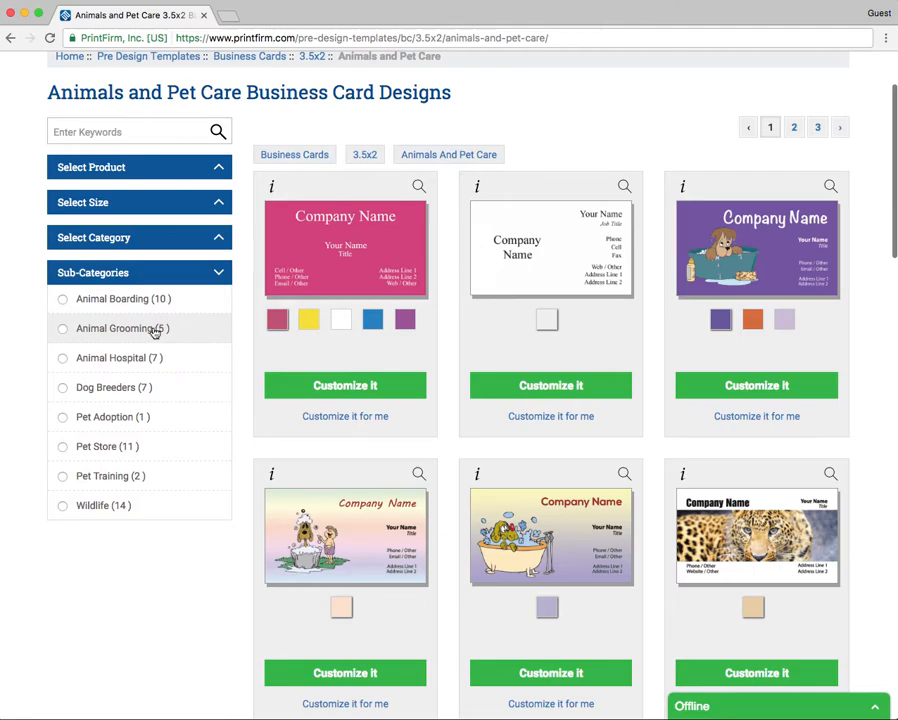
{"action": "left_click", "coordinate": [141, 333]}
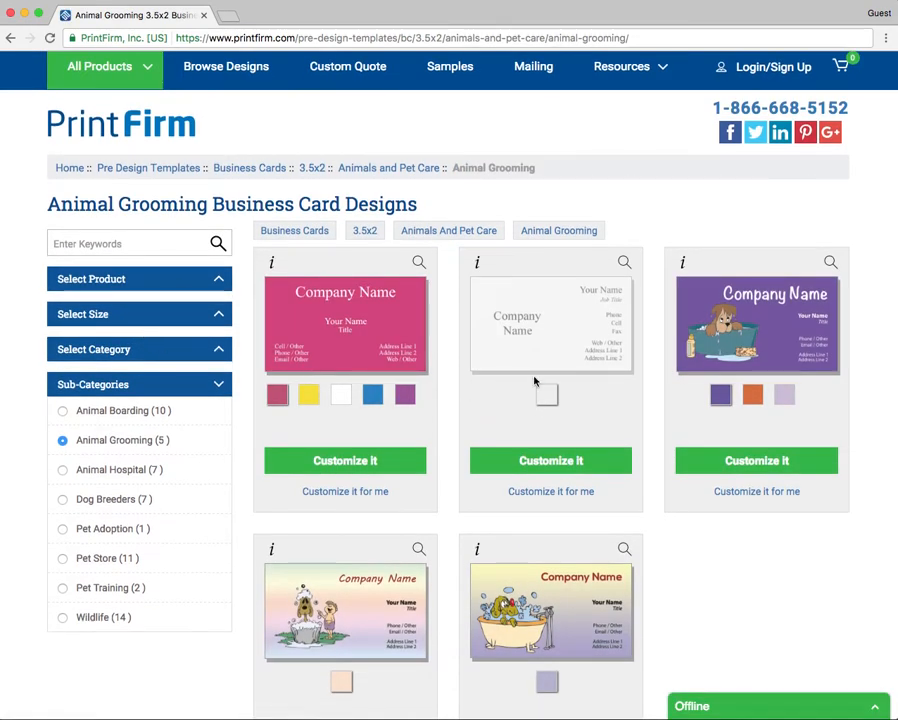
{"action": "scroll", "coordinate": [658, 418], "scroll_direction": "down", "scroll_amount": 2}
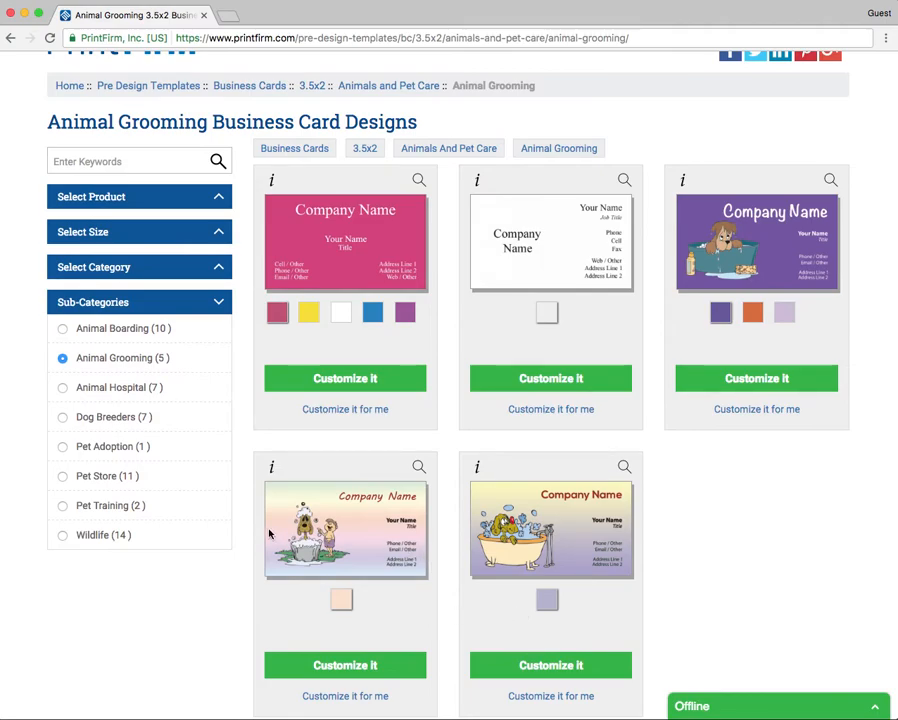
{"action": "scroll", "coordinate": [462, 518], "scroll_direction": "down", "scroll_amount": 3}
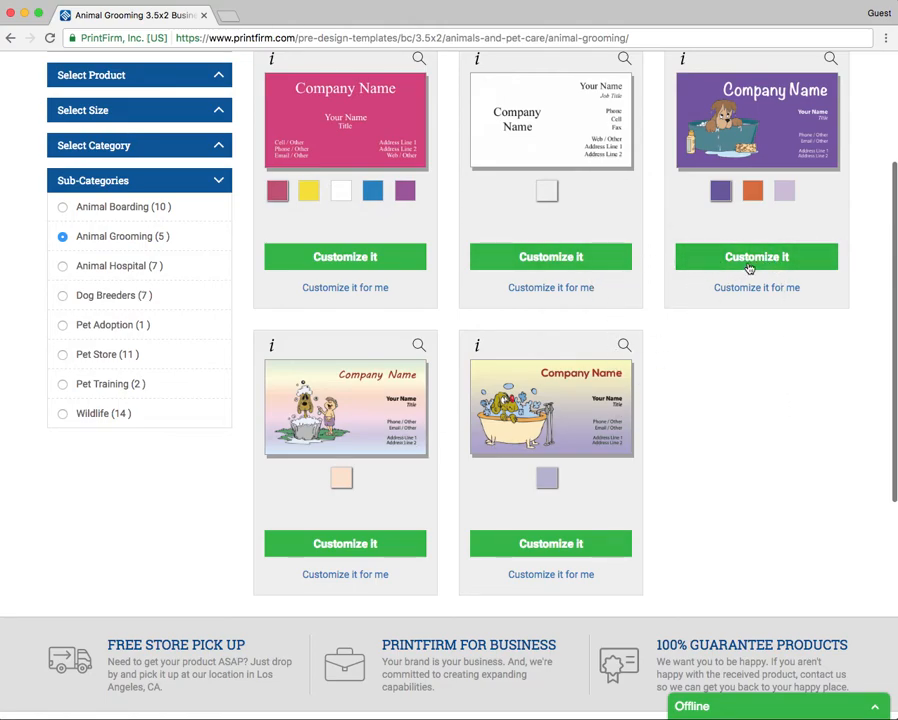
Step: Compare colour versions of the dog-in-tub card, then customise the orange one
{"action": "left_click", "coordinate": [752, 190]}
{"action": "left_click", "coordinate": [784, 193]}
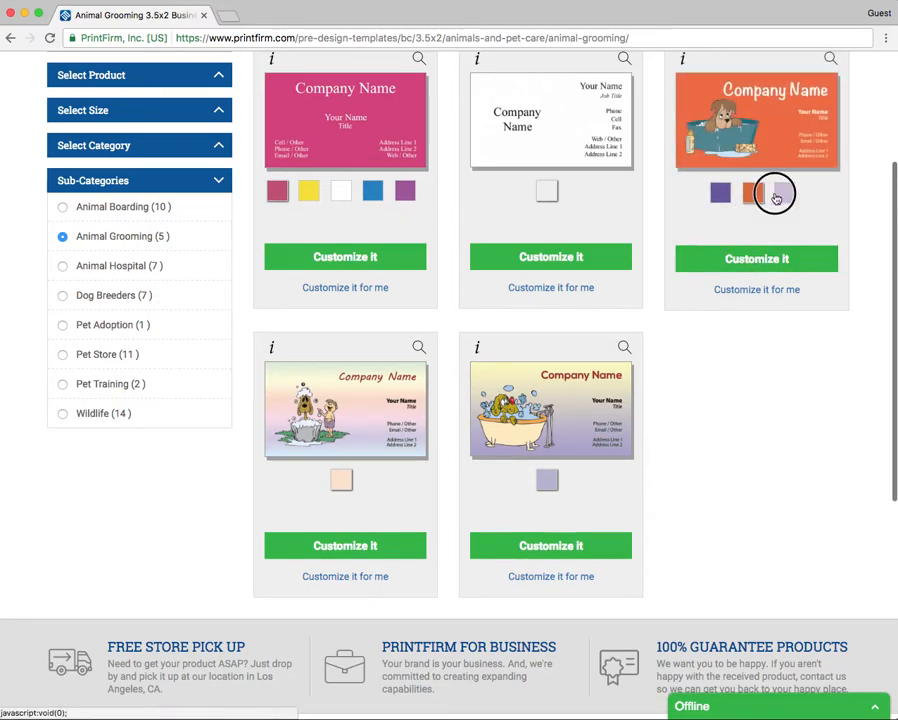
{"action": "left_click", "coordinate": [758, 197]}
{"action": "left_click", "coordinate": [727, 195]}
{"action": "left_click", "coordinate": [752, 196]}
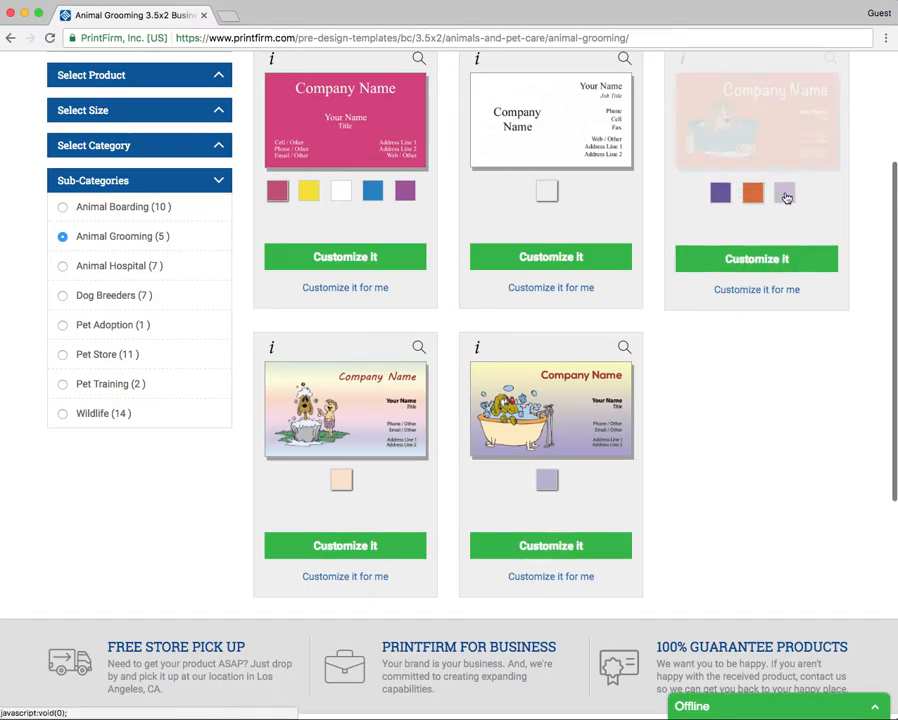
{"action": "left_click", "coordinate": [784, 195]}
{"action": "left_click", "coordinate": [750, 193]}
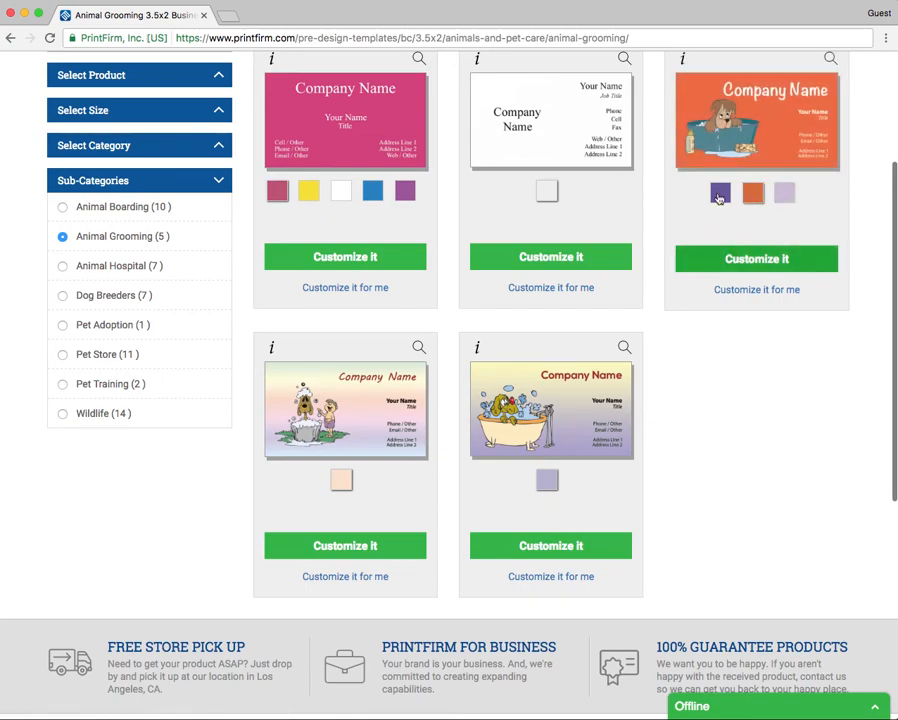
{"action": "scroll", "coordinate": [734, 370], "scroll_direction": "up", "scroll_amount": 5}
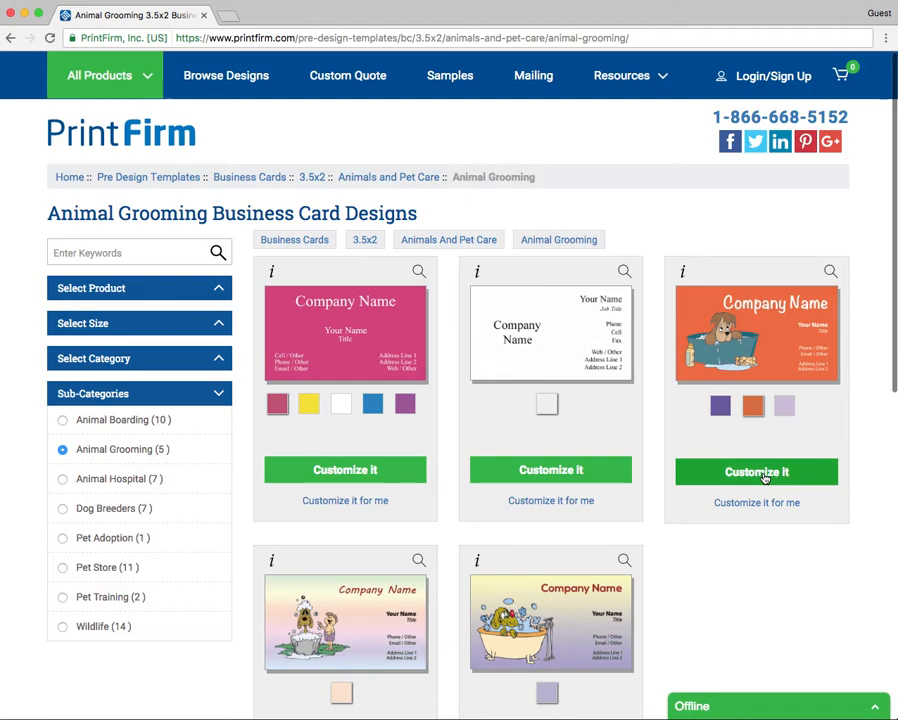
{"action": "left_click", "coordinate": [762, 474]}
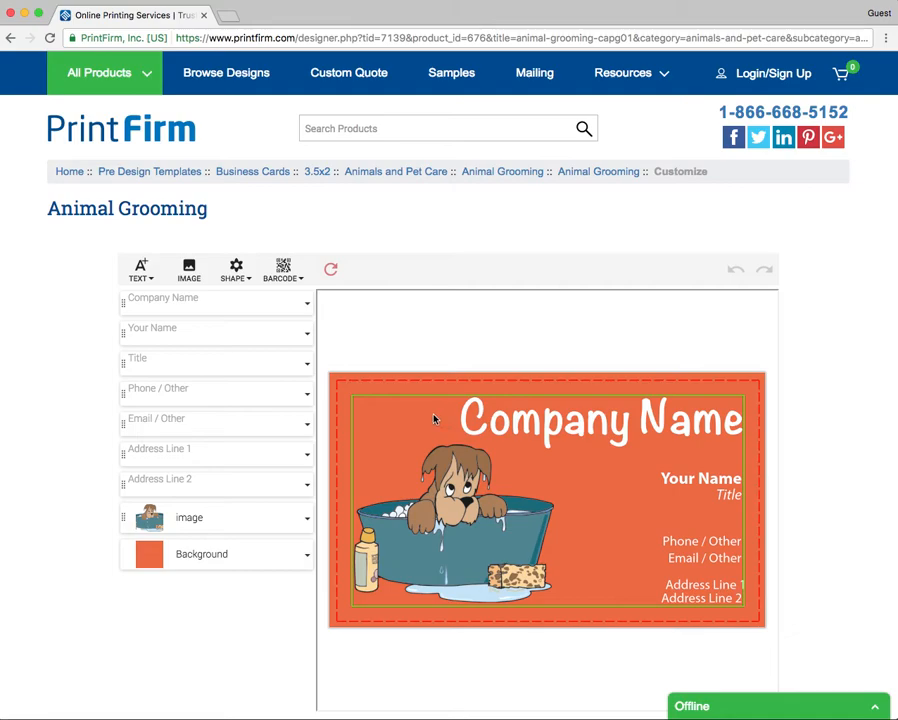
Step: Let the orange dog-in-tub card load in the designer and select its Company Name headline
{"action": "scroll", "coordinate": [452, 378], "scroll_direction": "down", "scroll_amount": 2}
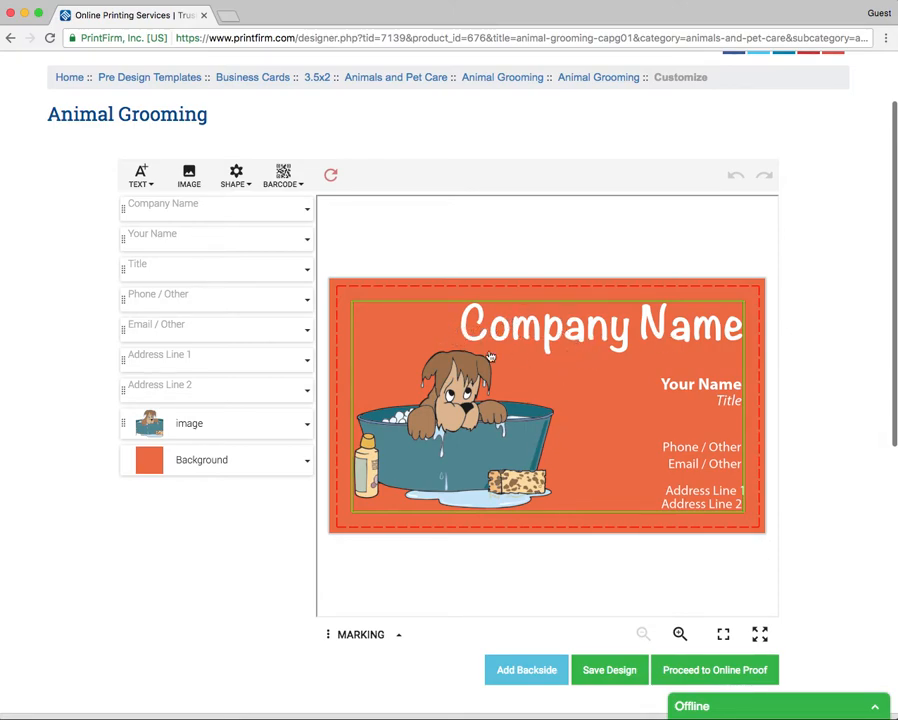
{"action": "scroll", "coordinate": [527, 681], "scroll_direction": "up", "scroll_amount": 1}
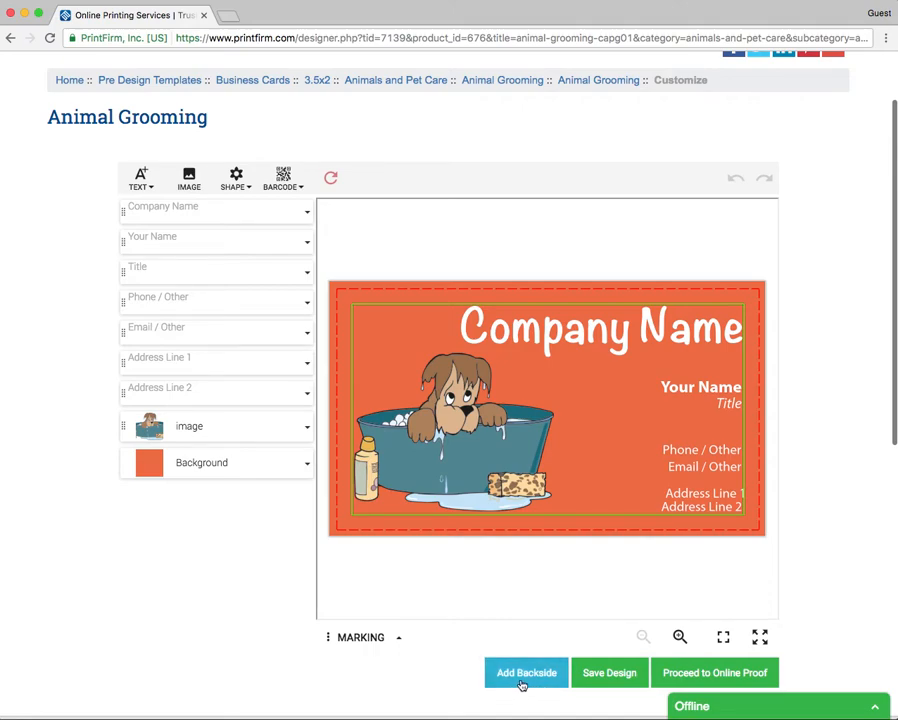
{"action": "left_click", "coordinate": [596, 338]}
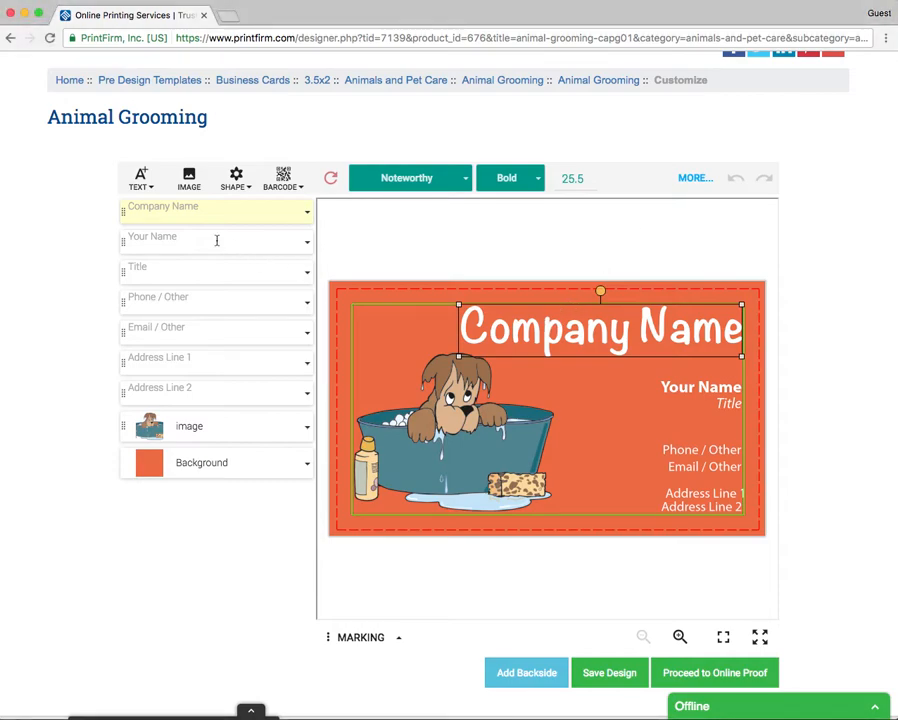
Step: Change the card headline to 'Pets R US 2000'
{"action": "double_click", "coordinate": [590, 344]}
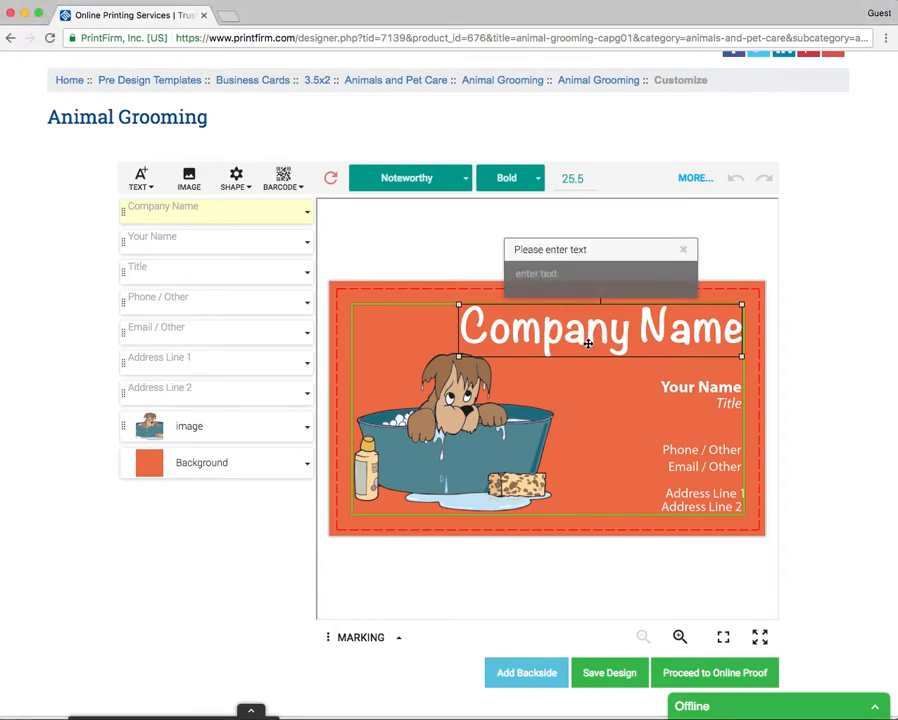
{"action": "left_click", "coordinate": [569, 273]}
{"action": "type", "text": "Pets R US 2000"}
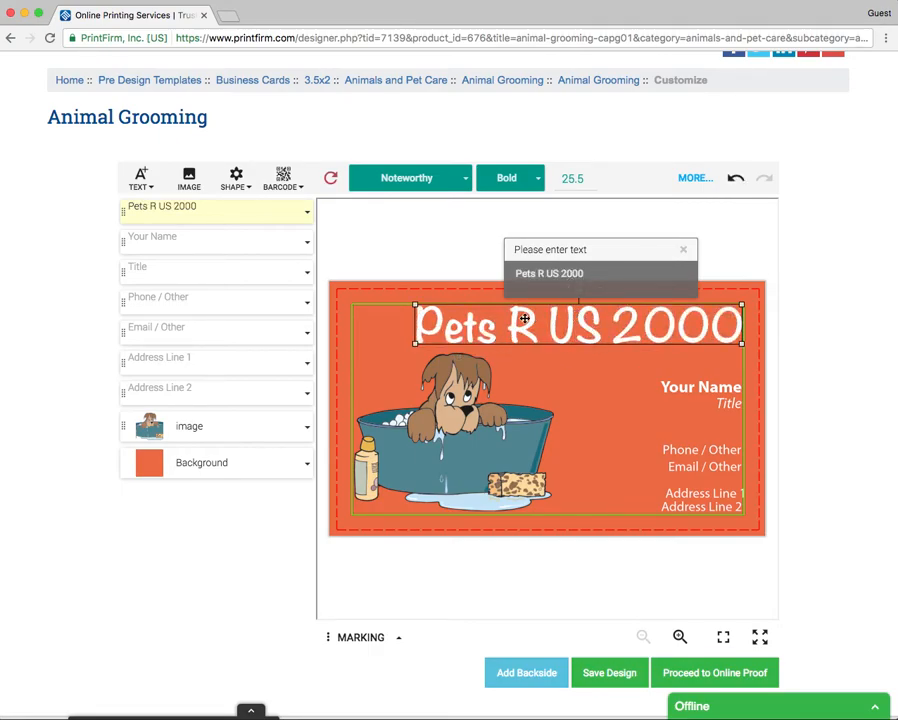
Step: Enter the owner's name and set the title line to Owner
{"action": "left_click", "coordinate": [130, 239]}
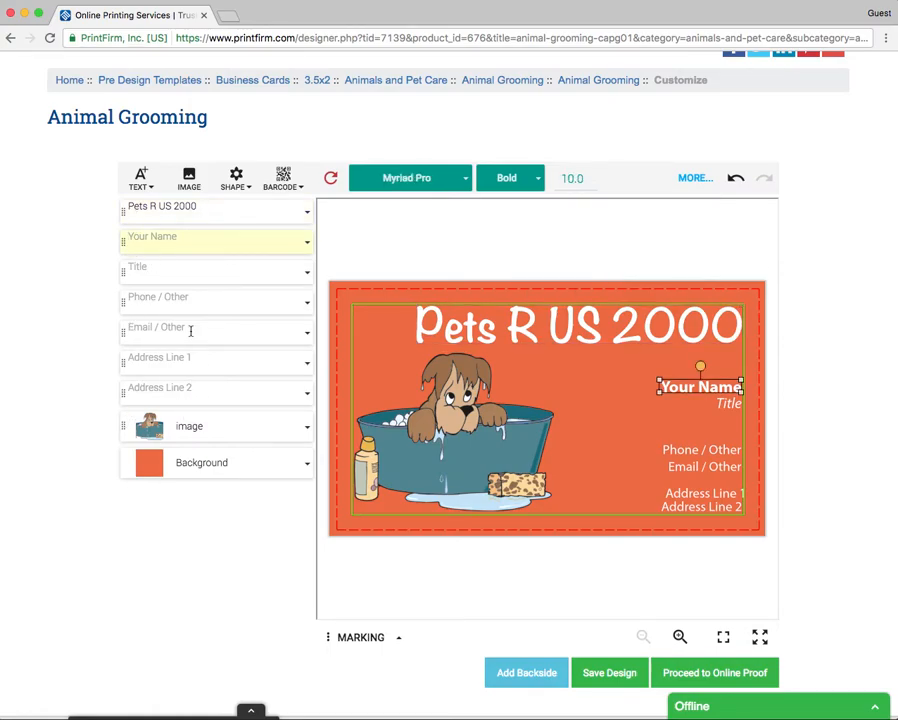
{"action": "left_click", "coordinate": [150, 243]}
{"action": "type", "text": "J"}
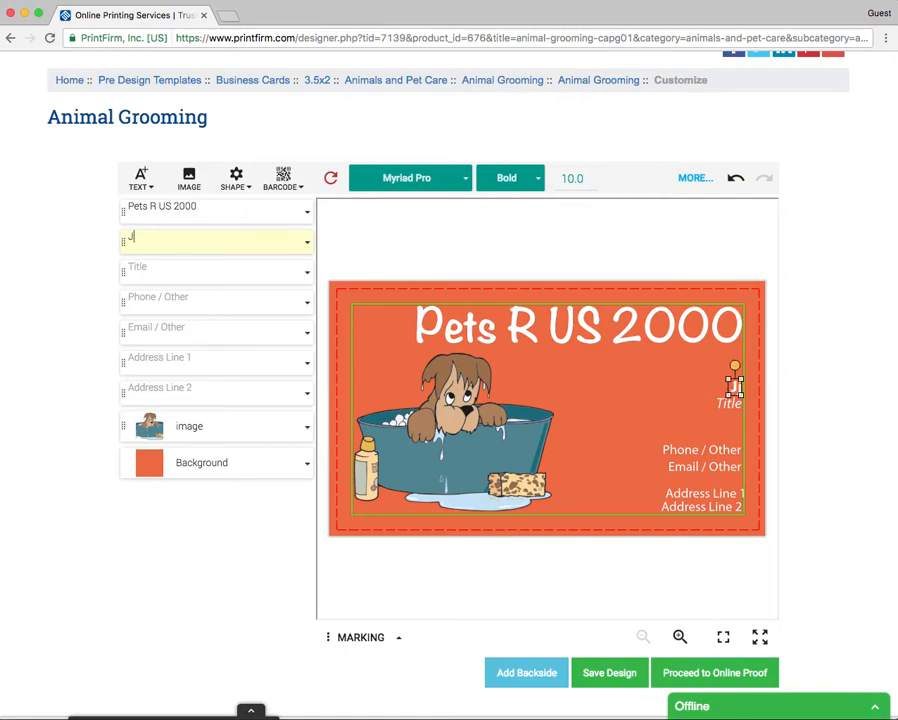
{"action": "type", "text": "ohn Doe"}
{"action": "type", "text": "Smith"}
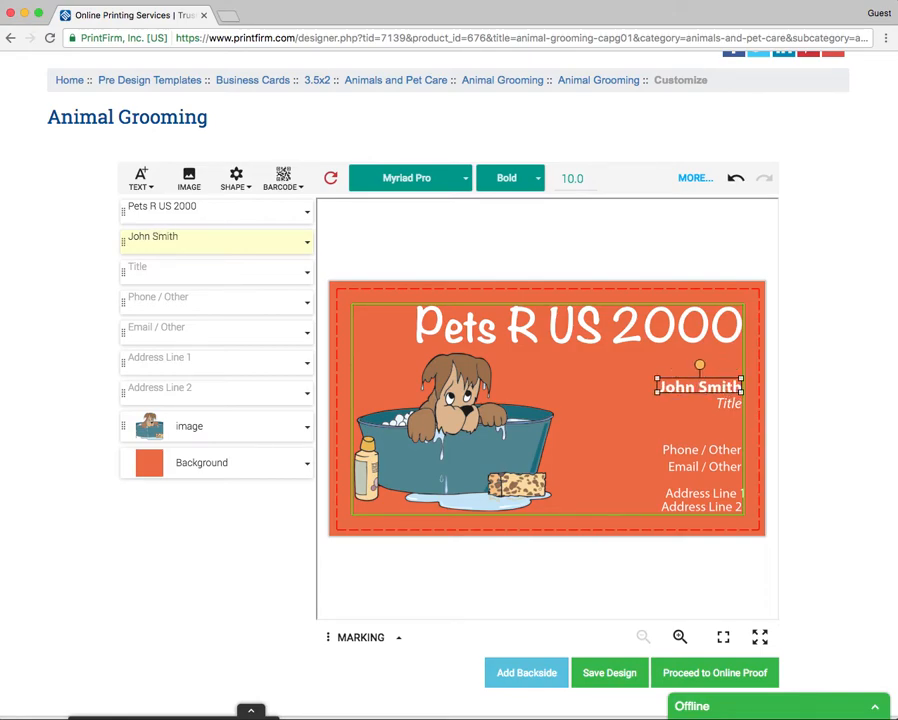
{"action": "left_click", "coordinate": [168, 279]}
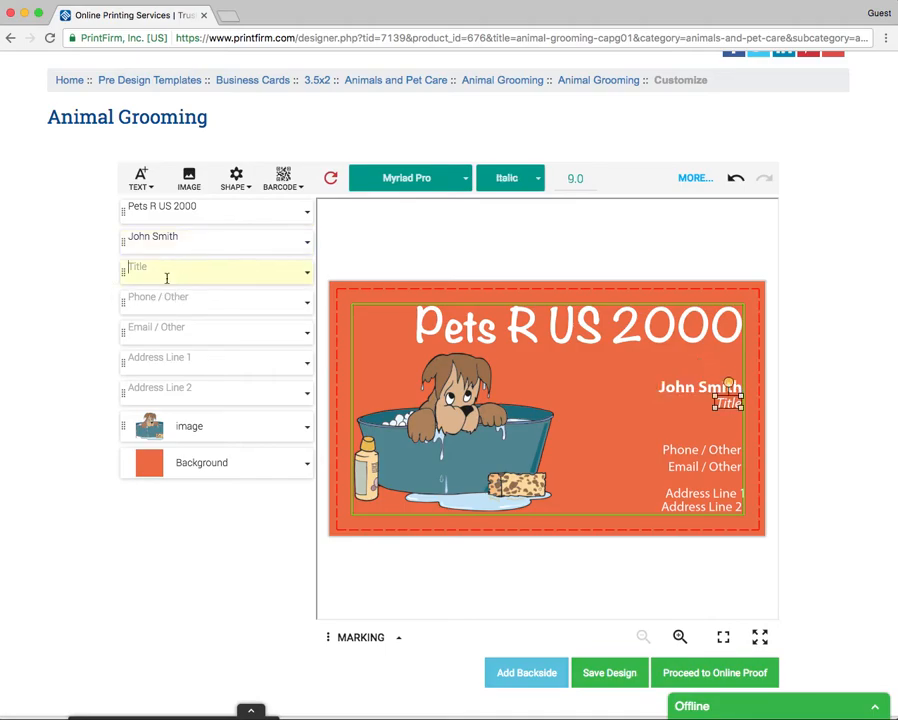
{"action": "type", "text": "Owner"}
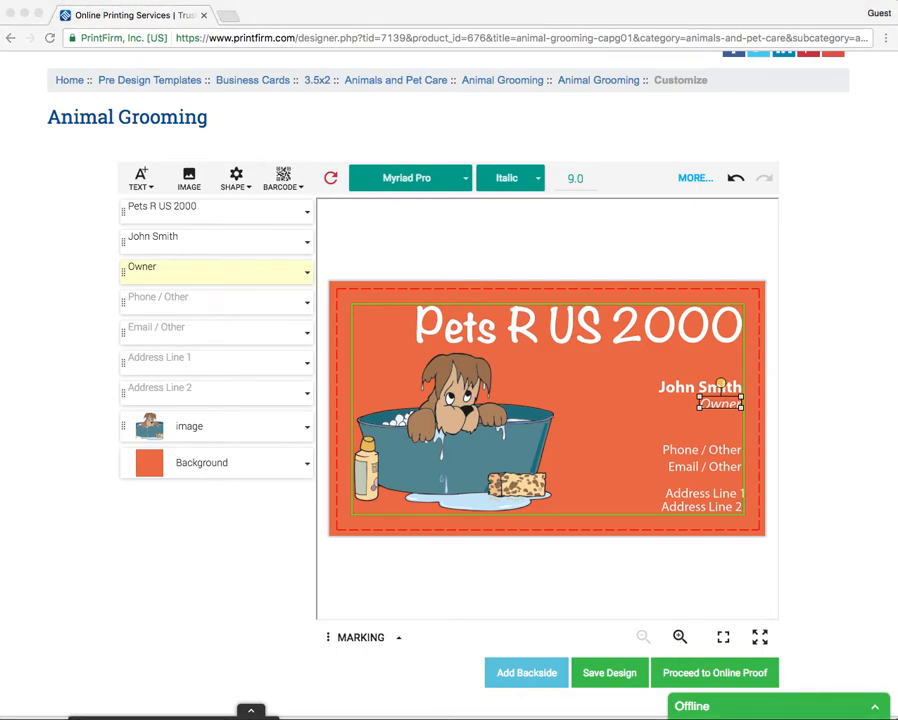
Step: Paste the street address into Address Line 1 and move it beneath the title
{"action": "left_click", "coordinate": [192, 357]}
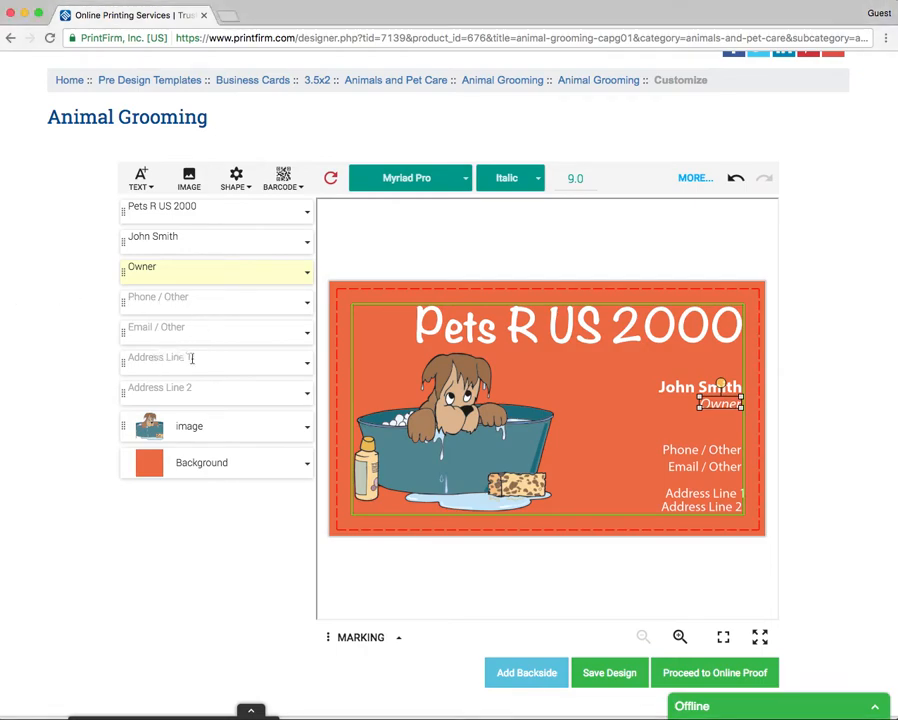
{"action": "left_click_drag", "start_coordinate": [216, 357], "coordinate": [275, 358]}
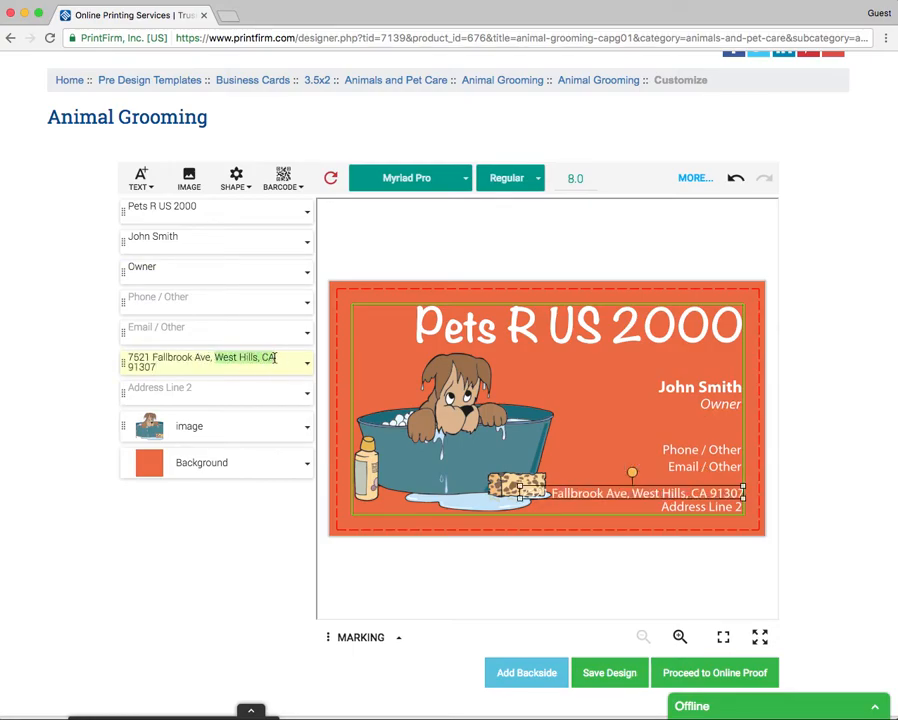
{"action": "left_click", "coordinate": [222, 361]}
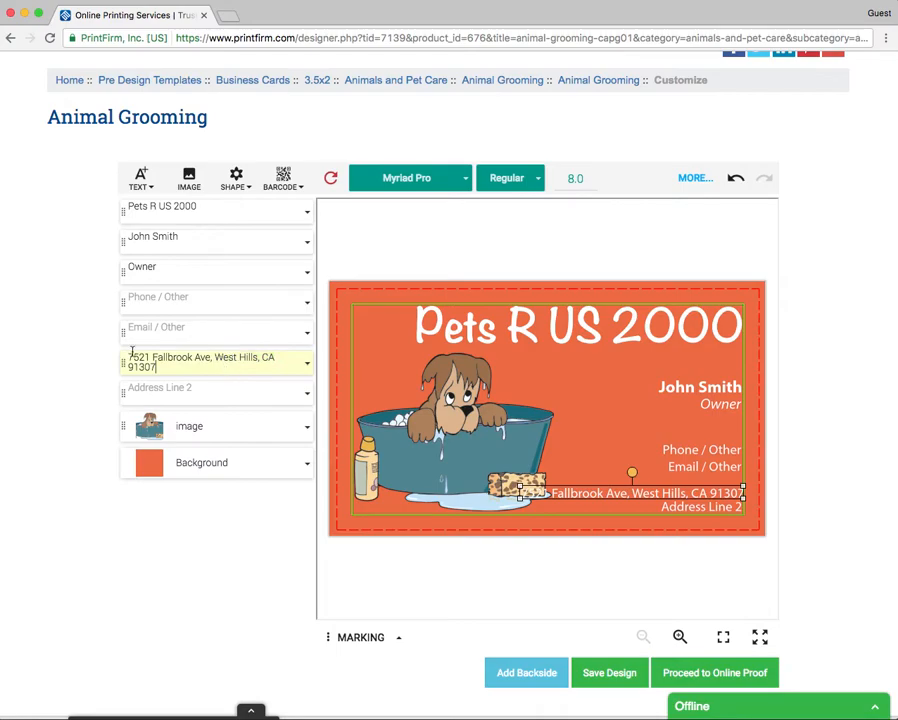
{"action": "left_click_drag", "start_coordinate": [215, 357], "coordinate": [276, 357]}
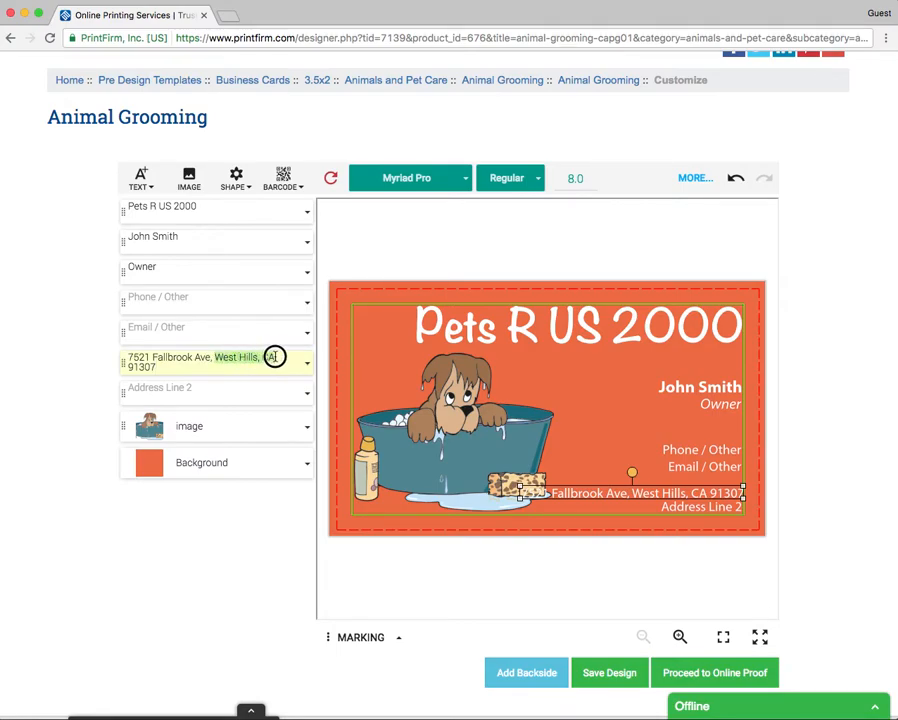
{"action": "left_click", "coordinate": [160, 365]}
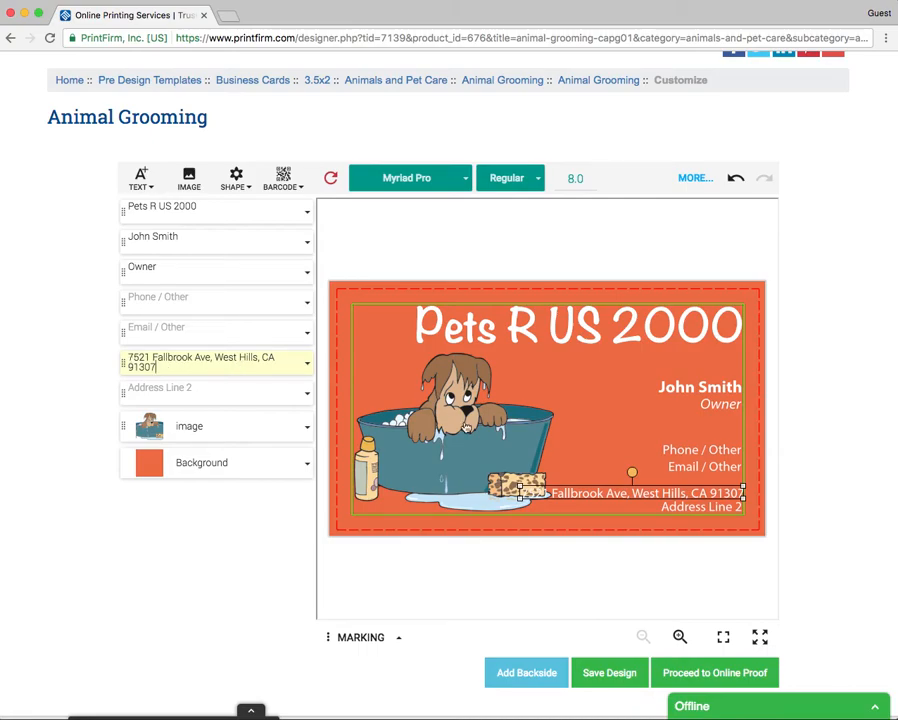
{"action": "left_click_drag", "start_coordinate": [674, 490], "coordinate": [700, 367]}
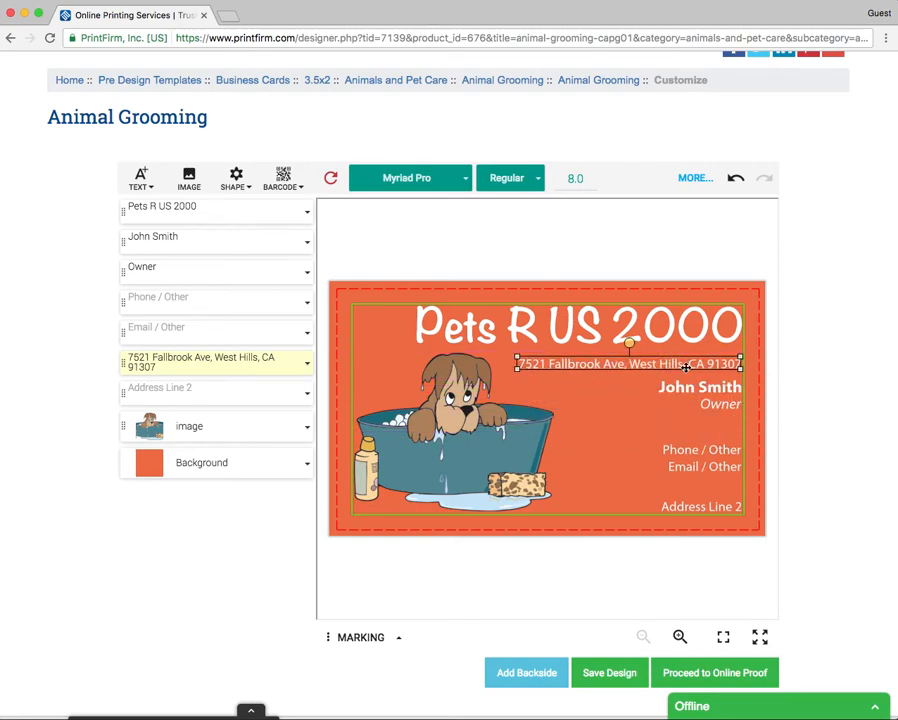
Step: Delete the first address object and put the street address in the second line under the title
{"action": "left_click", "coordinate": [705, 510]}
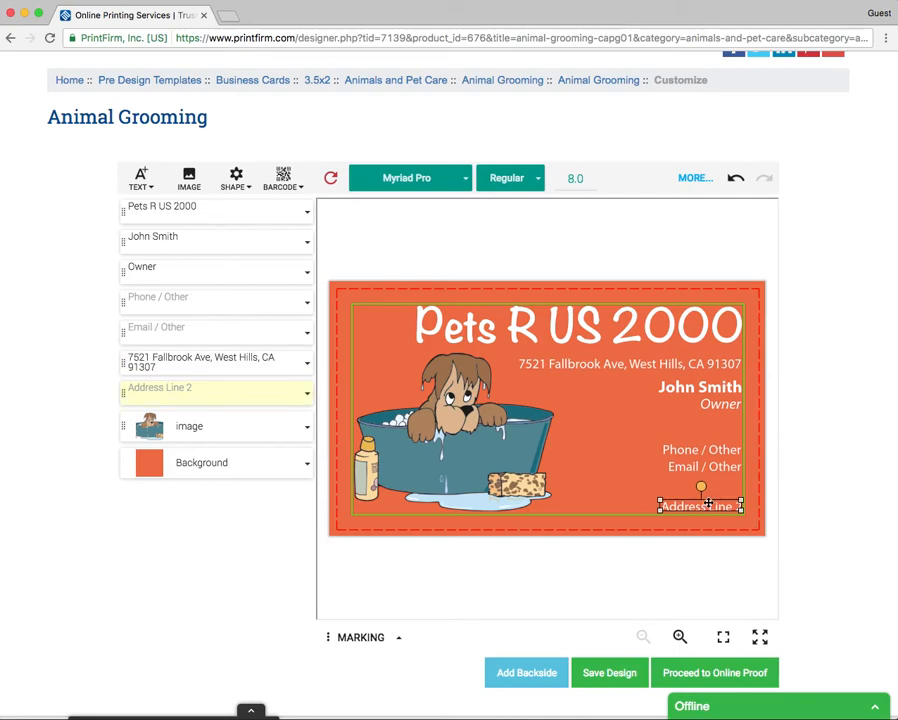
{"action": "left_click", "coordinate": [309, 364]}
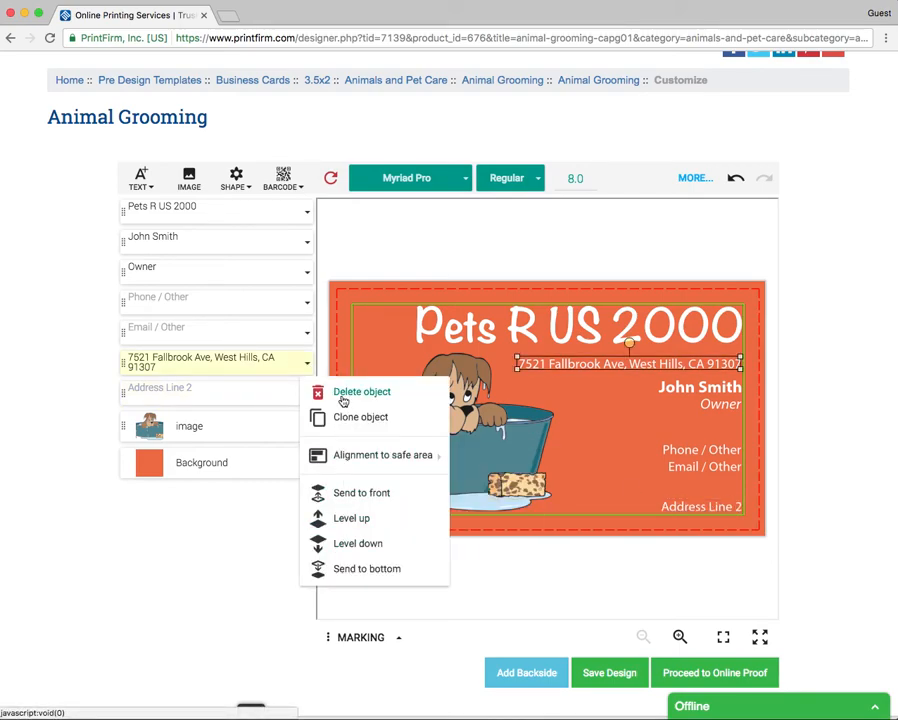
{"action": "left_click", "coordinate": [343, 400]}
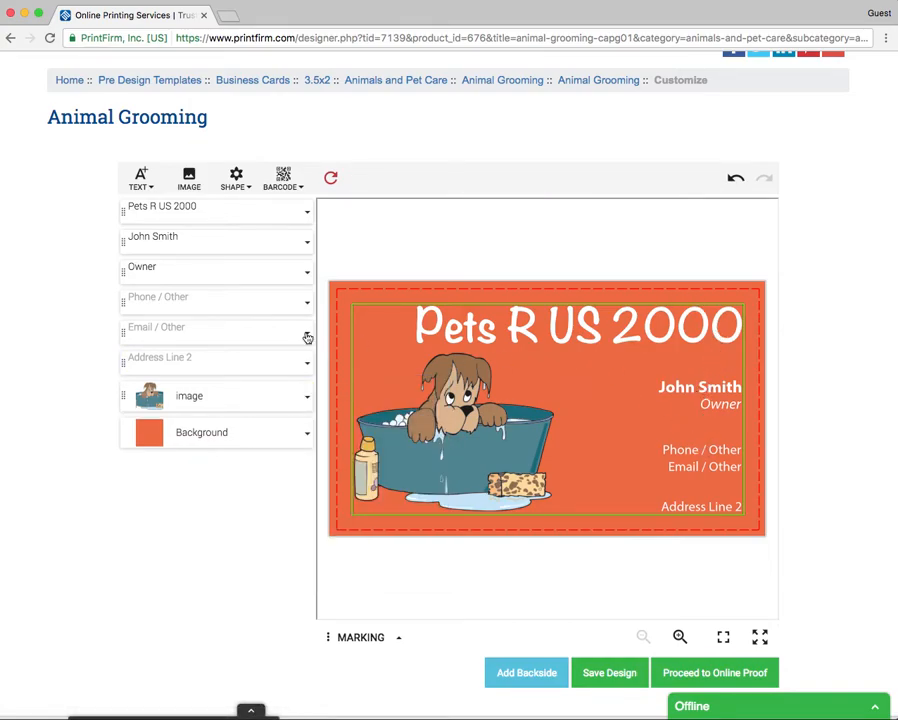
{"action": "left_click", "coordinate": [180, 359]}
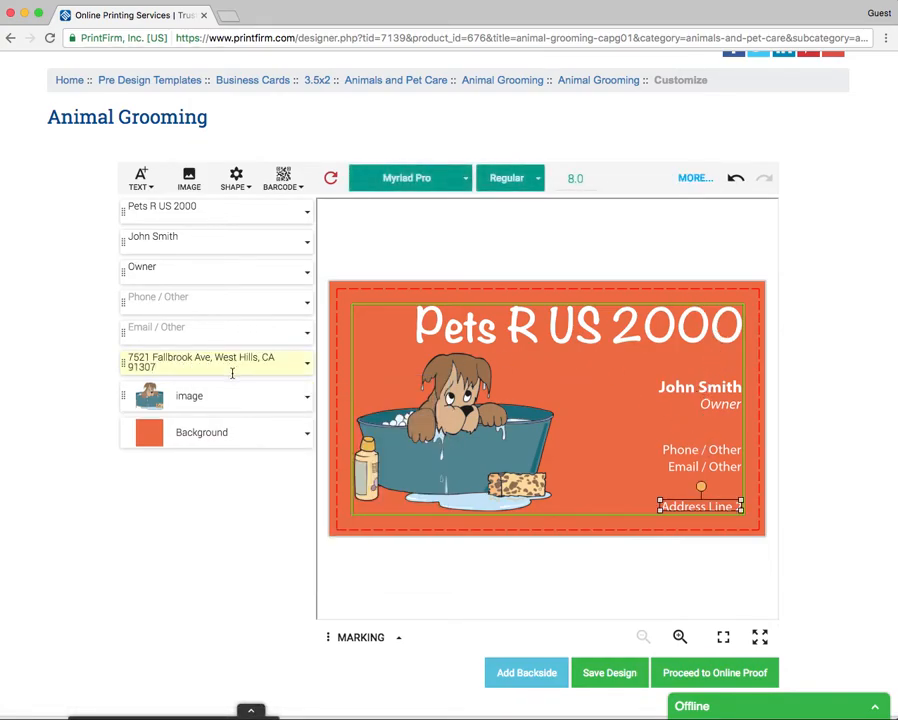
{"action": "left_click_drag", "start_coordinate": [665, 509], "coordinate": [660, 360]}
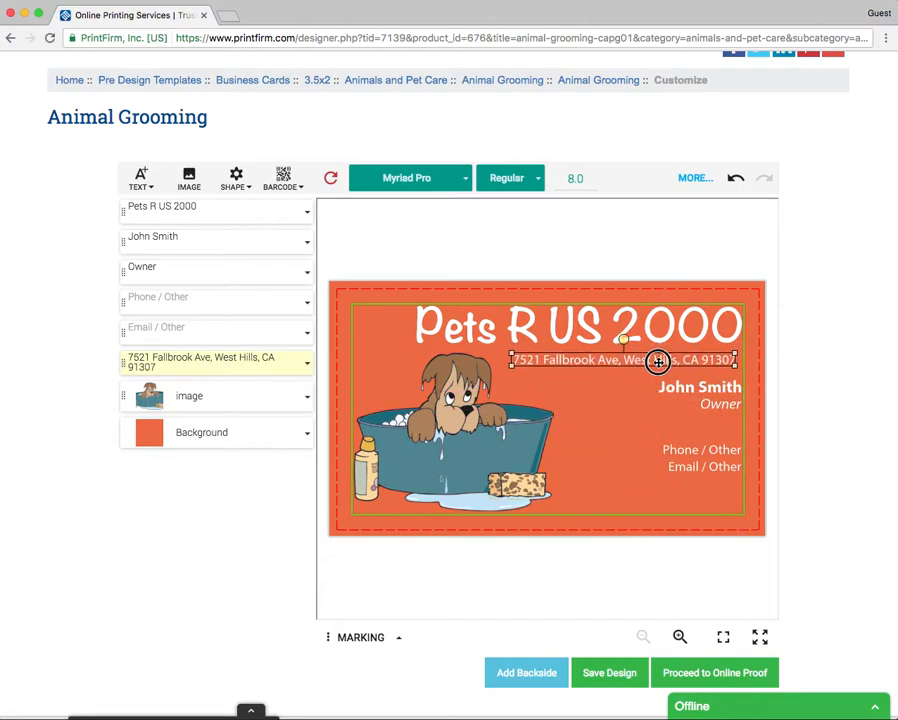
Step: Undo and redo the address changes, then open the Address Line 2 object's options
{"action": "left_click", "coordinate": [734, 184]}
{"action": "left_click", "coordinate": [734, 184]}
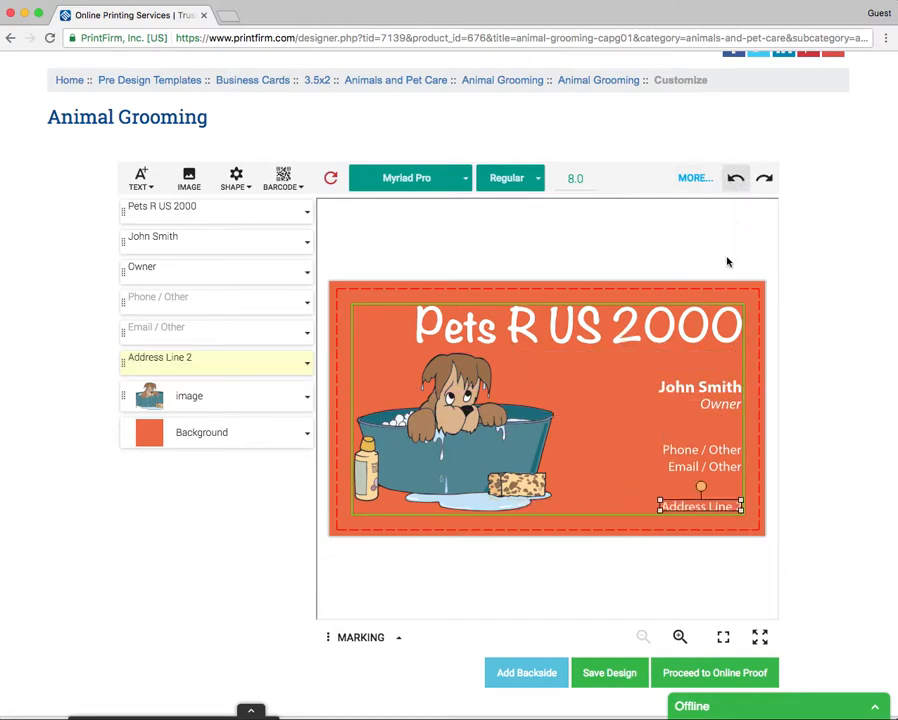
{"action": "left_click", "coordinate": [732, 182]}
{"action": "left_click", "coordinate": [732, 182]}
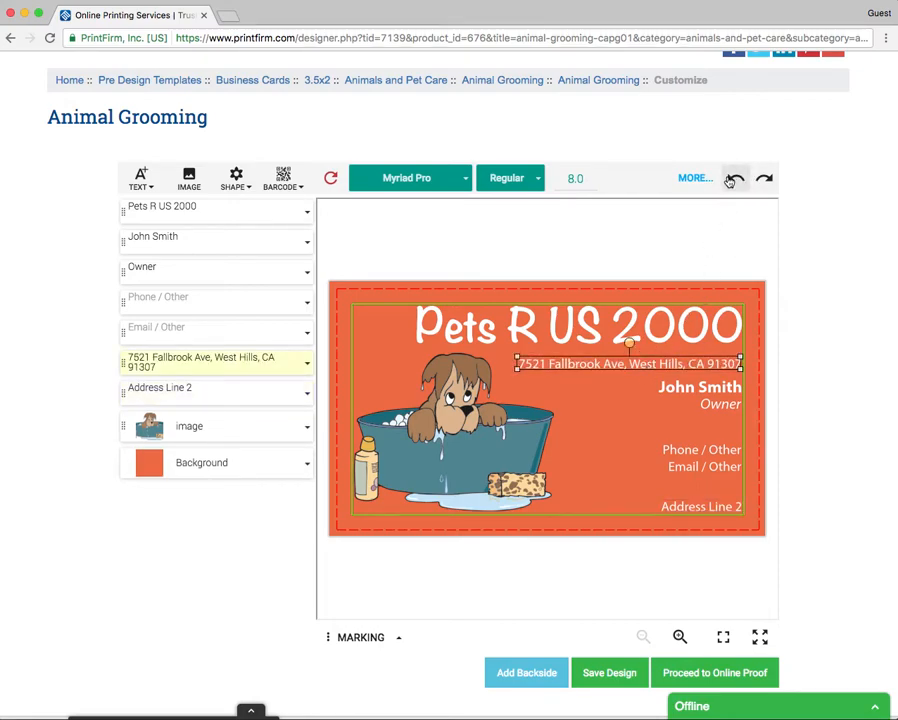
{"action": "left_click", "coordinate": [683, 512]}
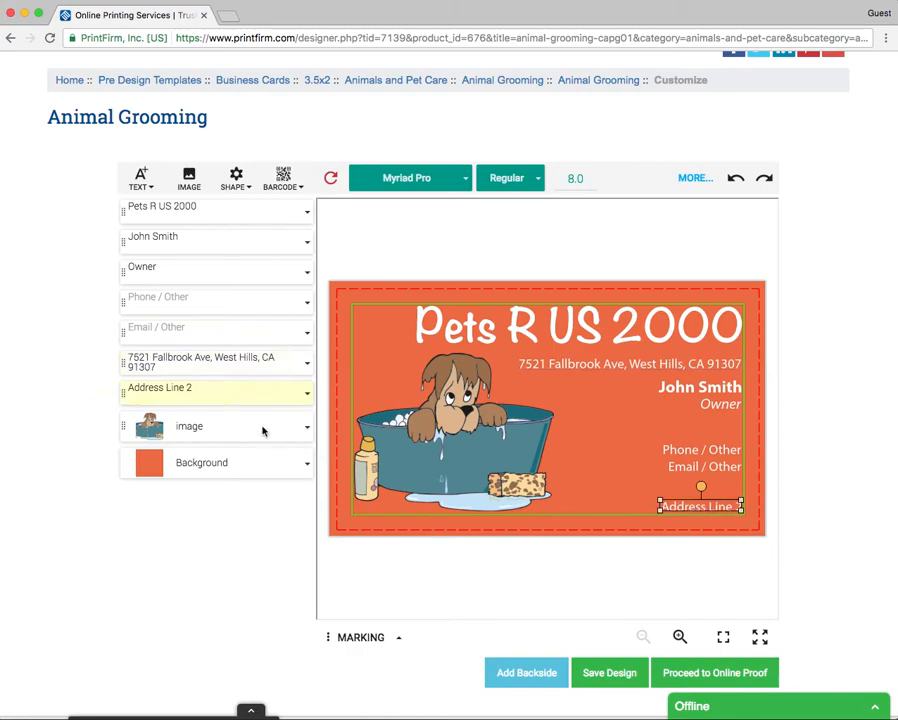
{"action": "left_click", "coordinate": [309, 397]}
Step: Delete the Address Line 2 placeholder and scale down the dog-in-tub image
{"action": "left_click", "coordinate": [340, 426]}
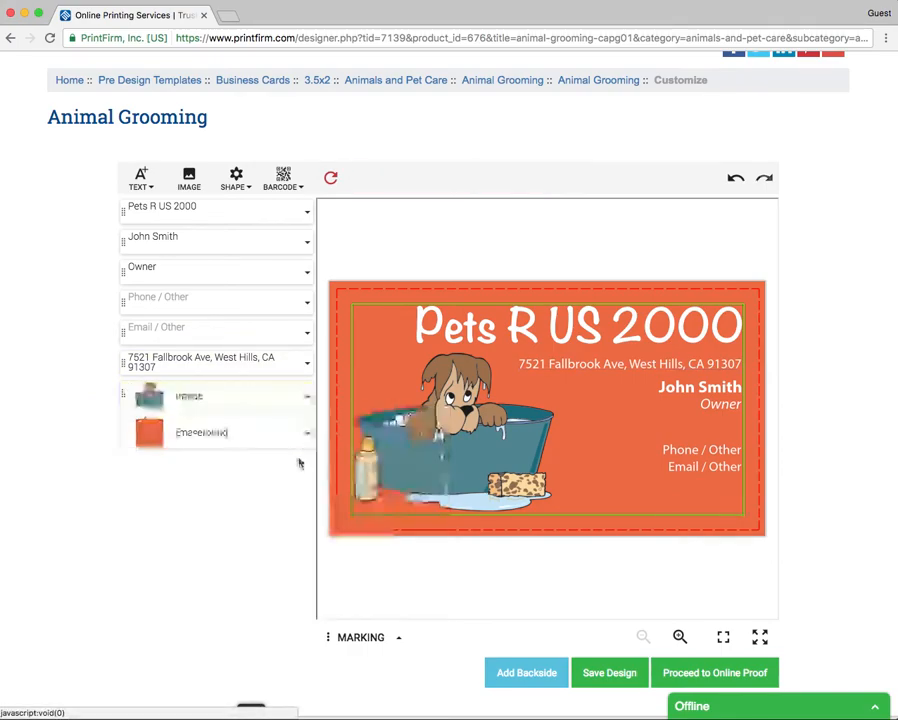
{"action": "left_click", "coordinate": [610, 364]}
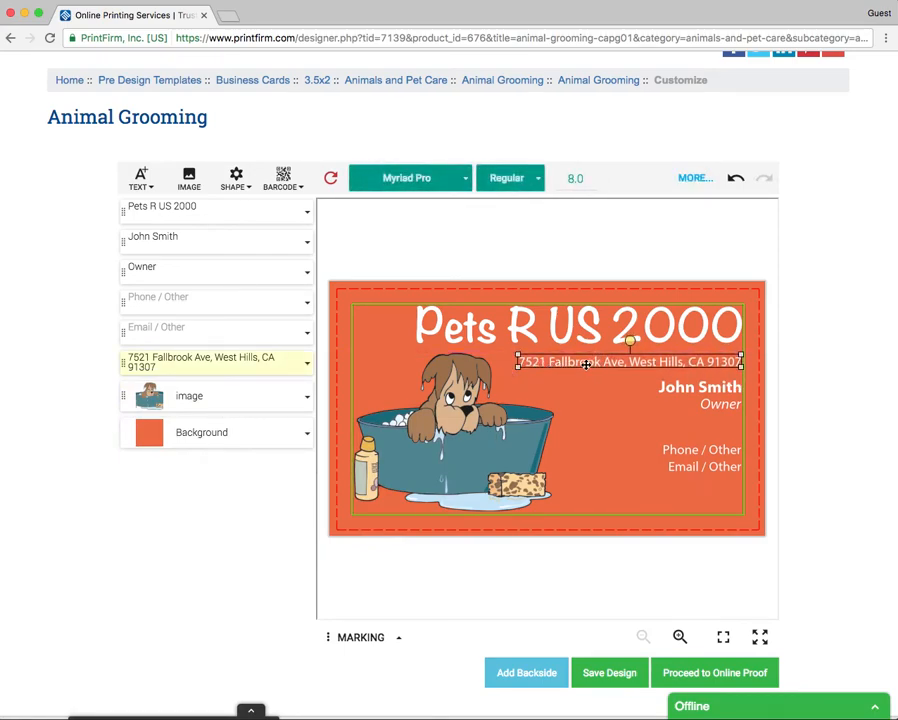
{"action": "left_click", "coordinate": [542, 429]}
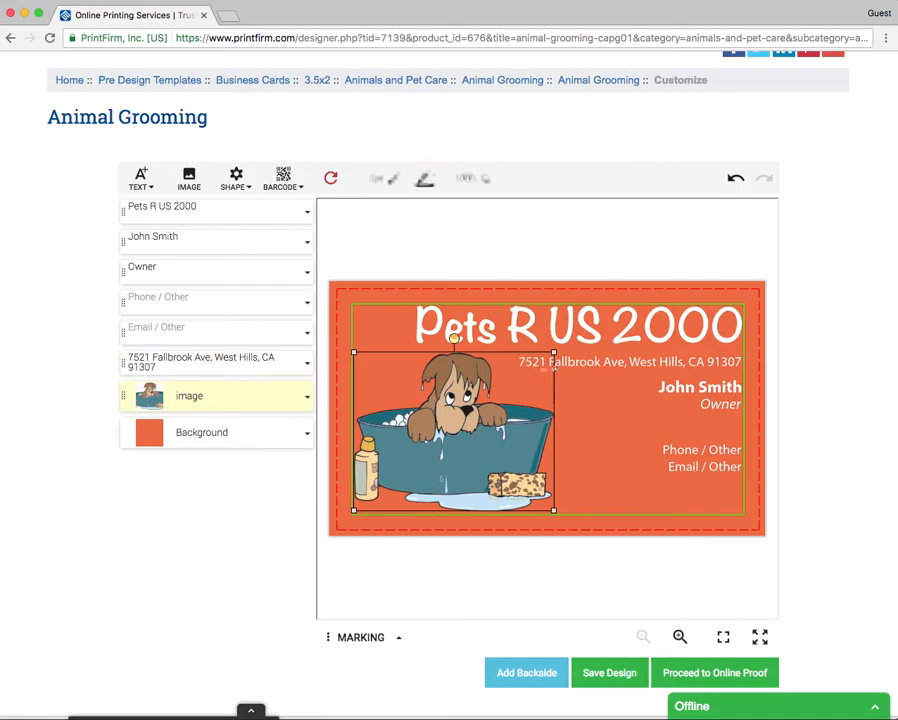
{"action": "left_click", "coordinate": [615, 441]}
{"action": "left_click", "coordinate": [462, 427]}
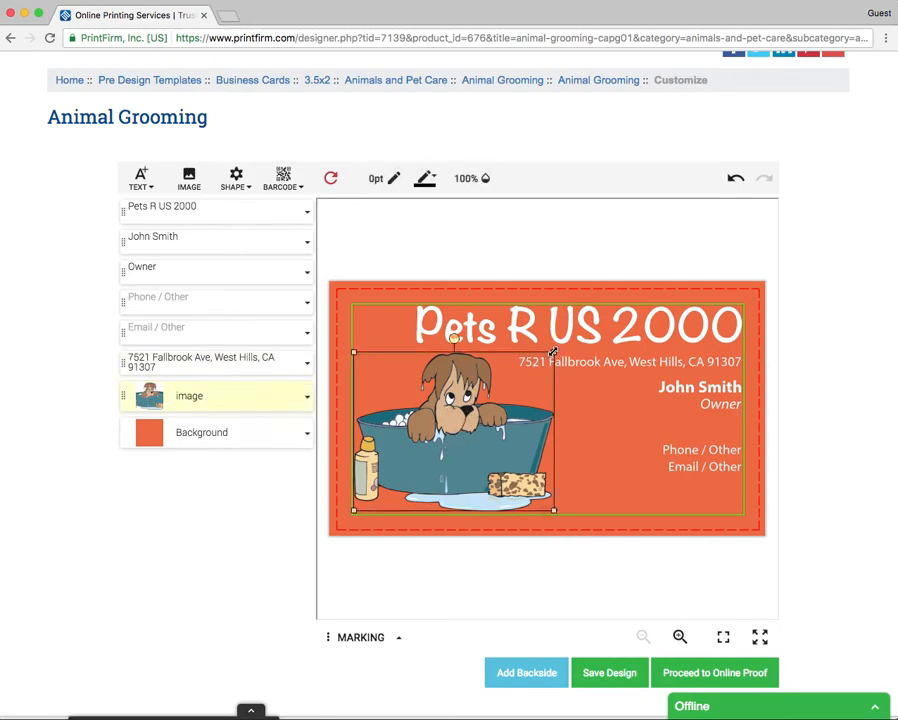
{"action": "left_click_drag", "start_coordinate": [553, 351], "coordinate": [528, 376]}
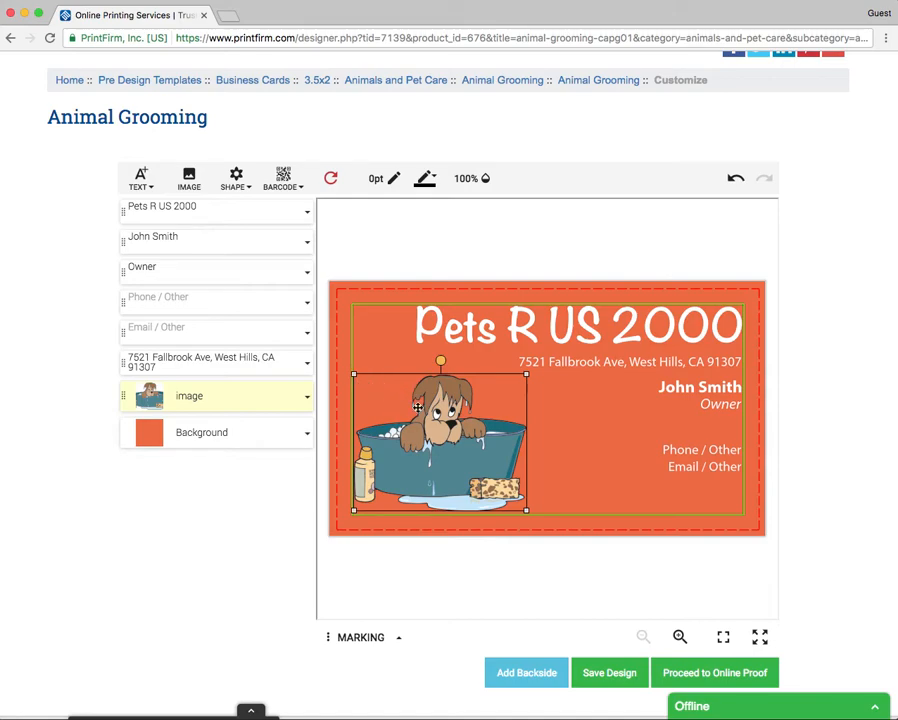
{"action": "left_click", "coordinate": [596, 436]}
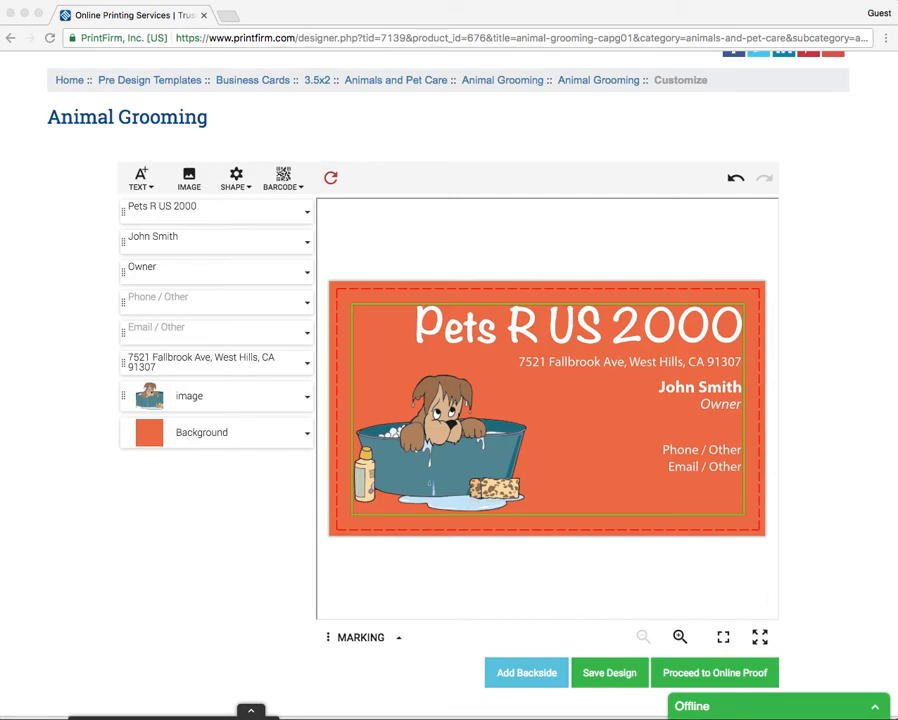
Step: Paste the business phone number into the Phone / Other line
{"action": "left_click", "coordinate": [690, 452]}
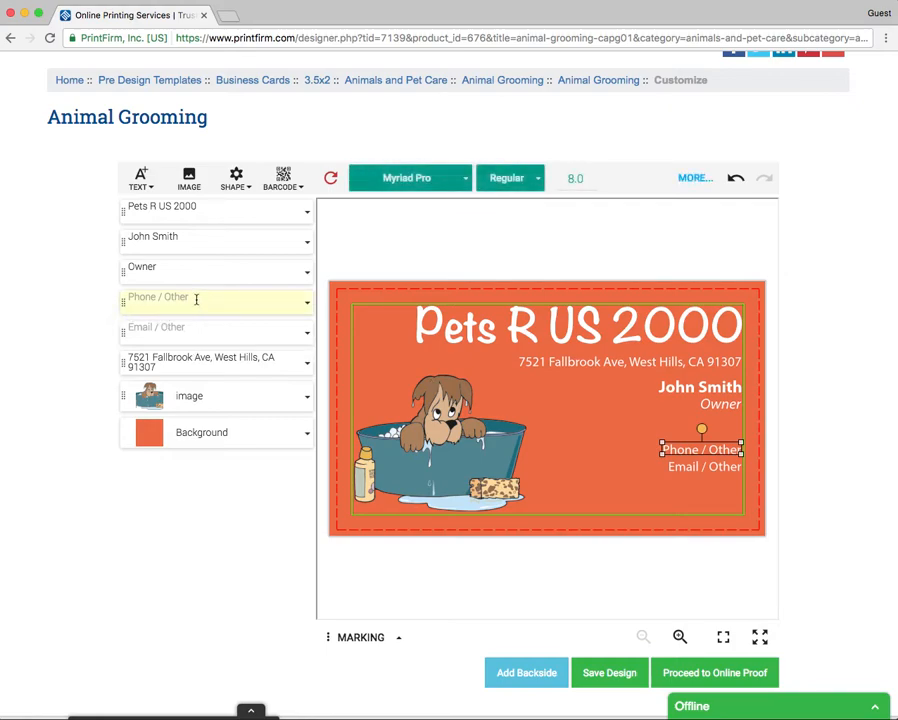
{"action": "left_click", "coordinate": [219, 330]}
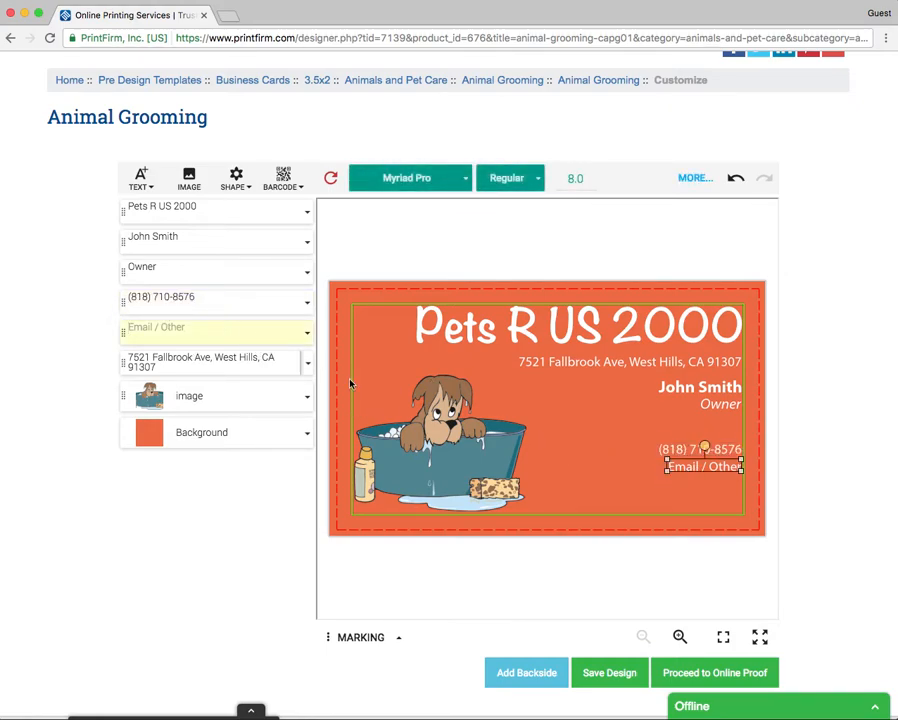
{"action": "key", "text": "super+Tab"}
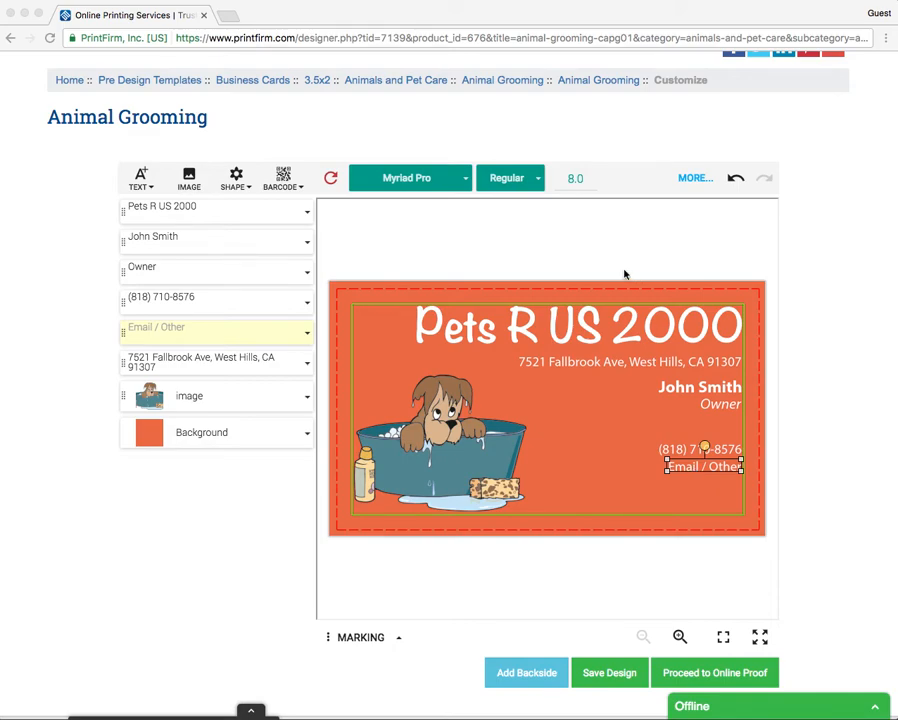
Step: Replace the Email / Other line with 'Mon - Fri 9:00 Am to 8:00 pm'
{"action": "left_click", "coordinate": [194, 335]}
{"action": "type", "text": "Mon -  Fri 9"}
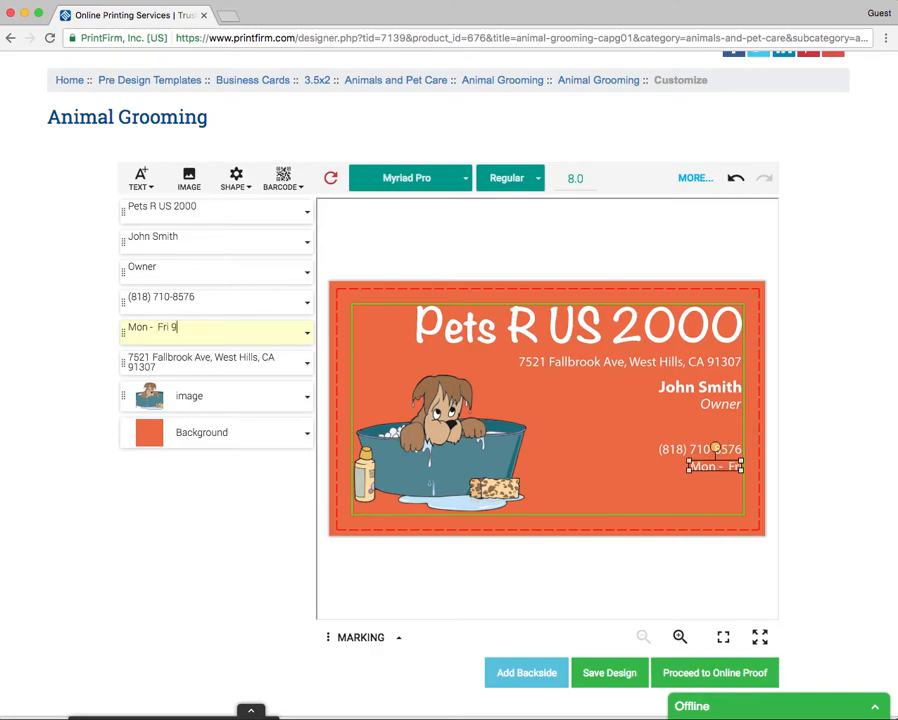
{"action": "type", "text": ":00"}
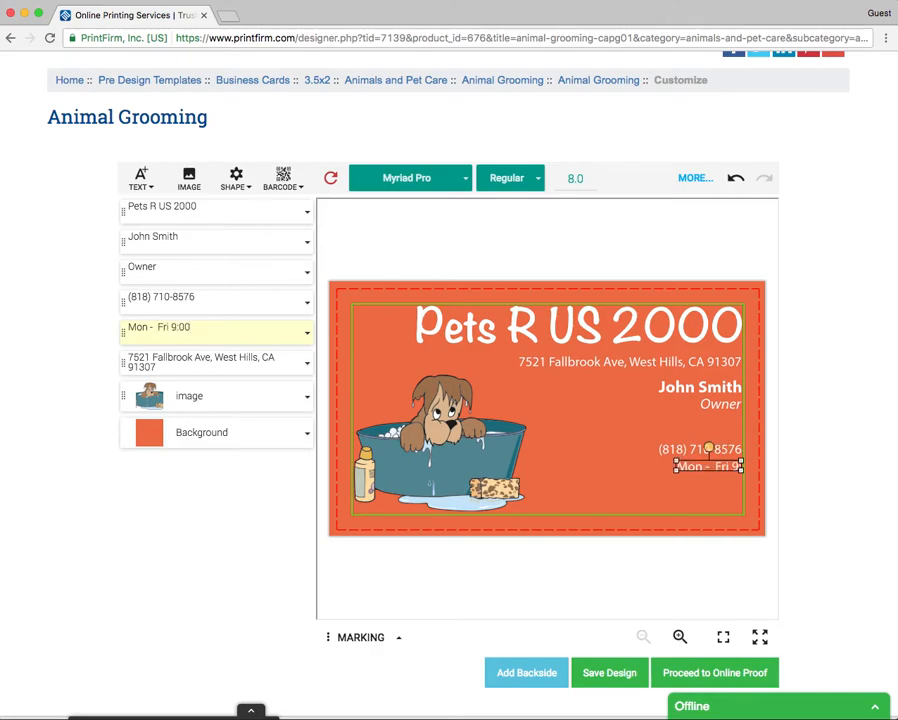
{"action": "type", "text": " A"}
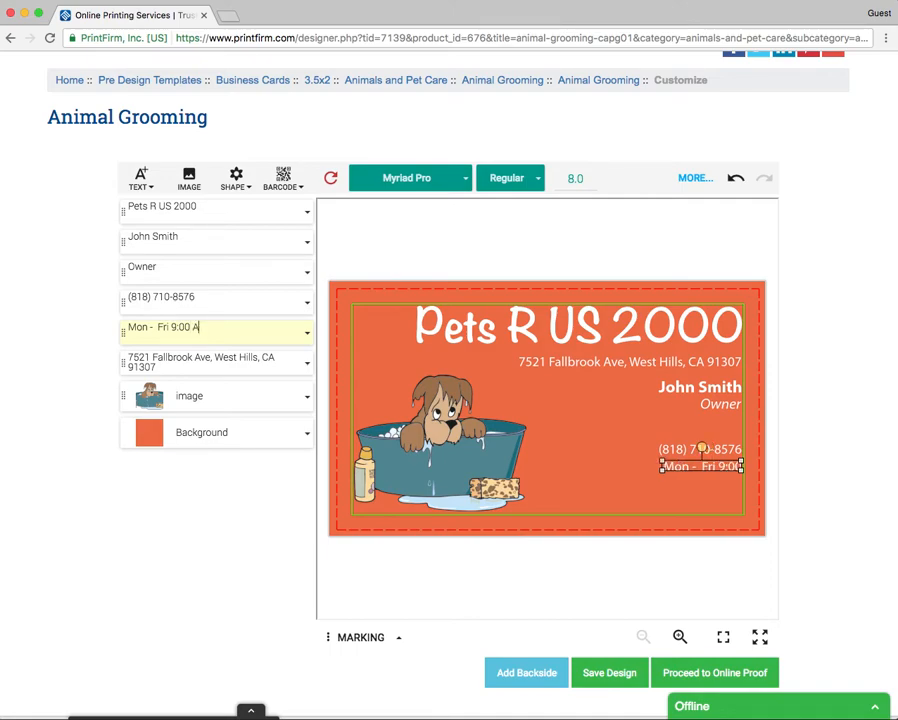
{"action": "type", "text": "m to 8:00"}
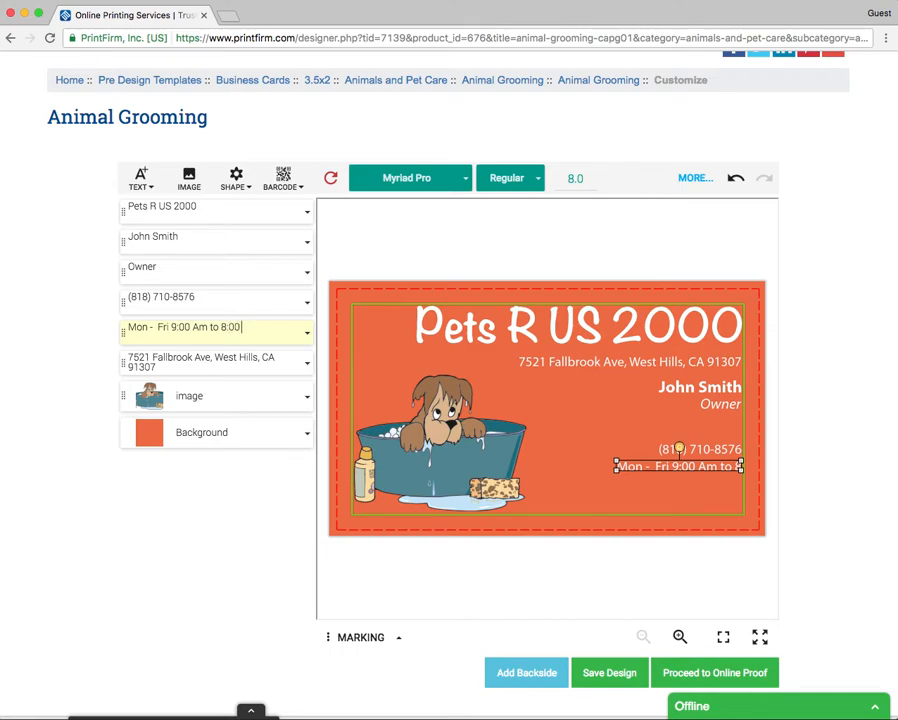
{"action": "type", "text": "pm"}
{"action": "scroll", "coordinate": [269, 453], "scroll_direction": "up", "scroll_amount": 1}
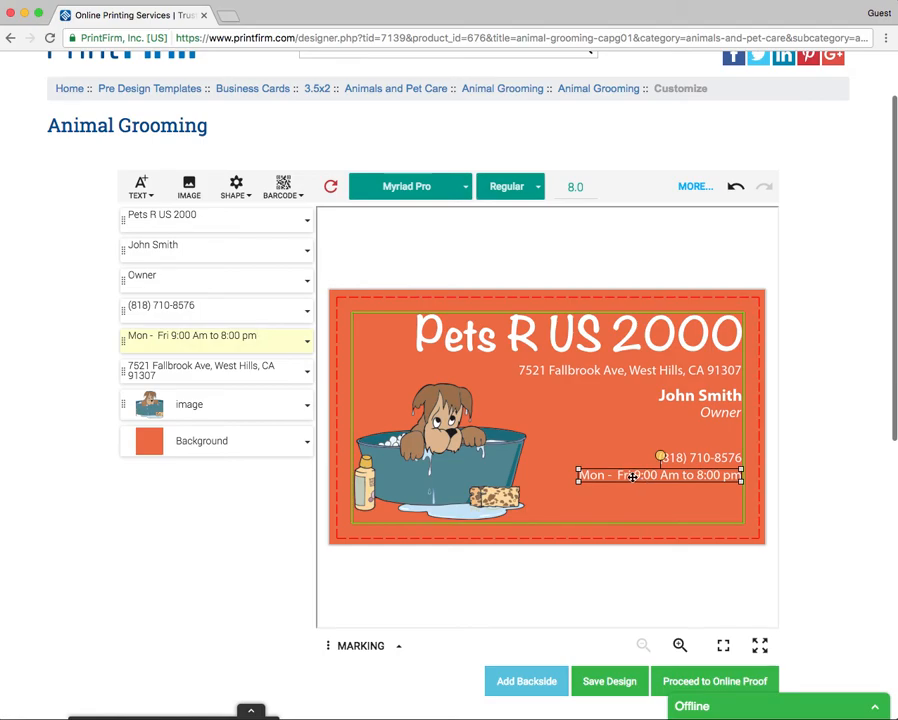
{"action": "left_click", "coordinate": [560, 368]}
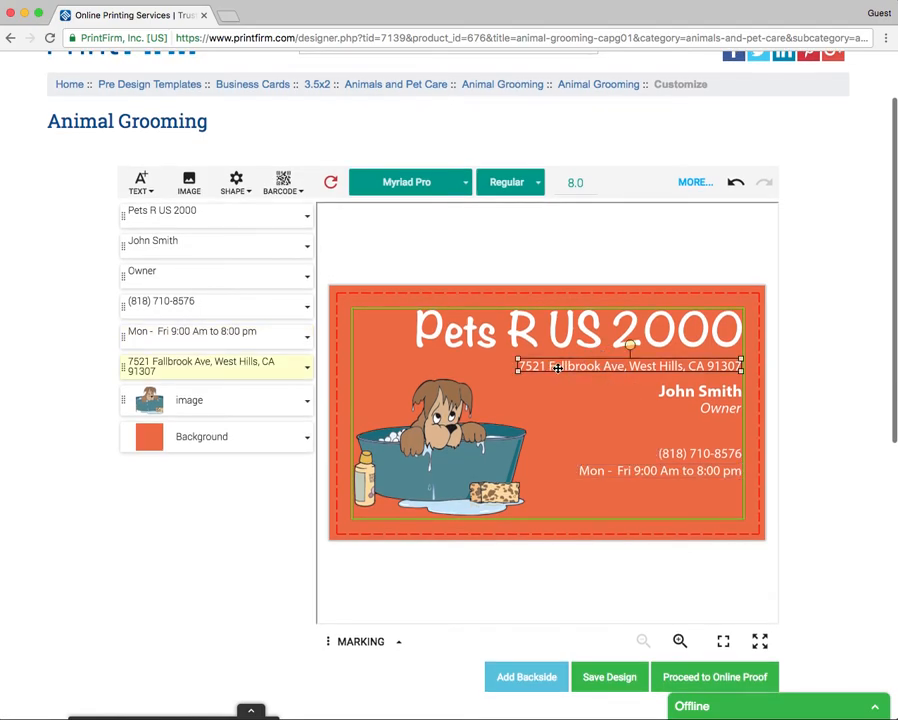
Step: Wrap the address onto two lines at bottom right and move the hours above the phone number
{"action": "double_click", "coordinate": [628, 364]}
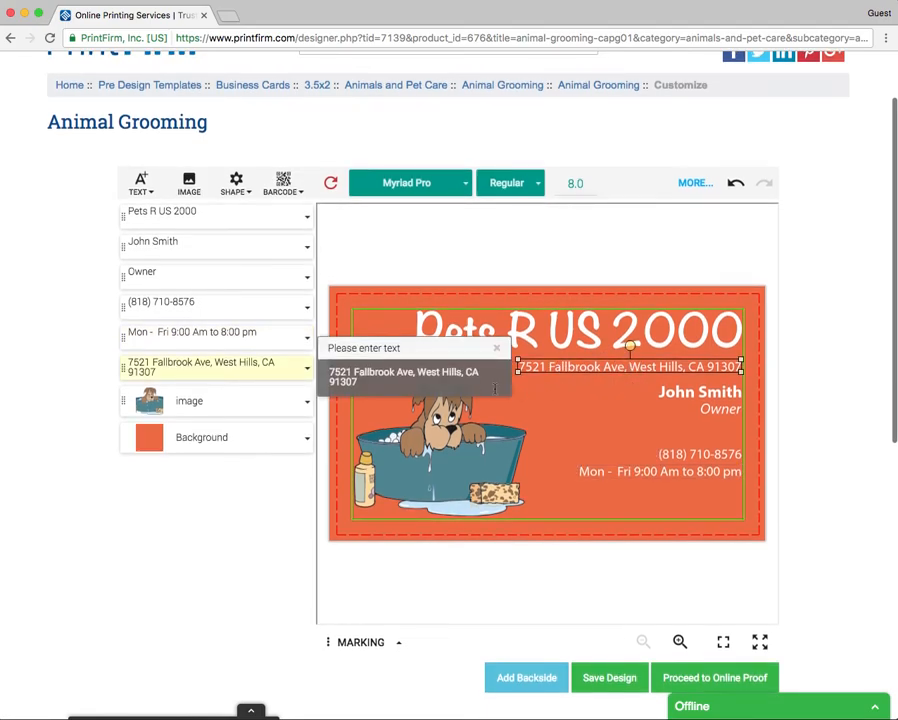
{"action": "left_click", "coordinate": [418, 372]}
{"action": "key", "text": "Return"}
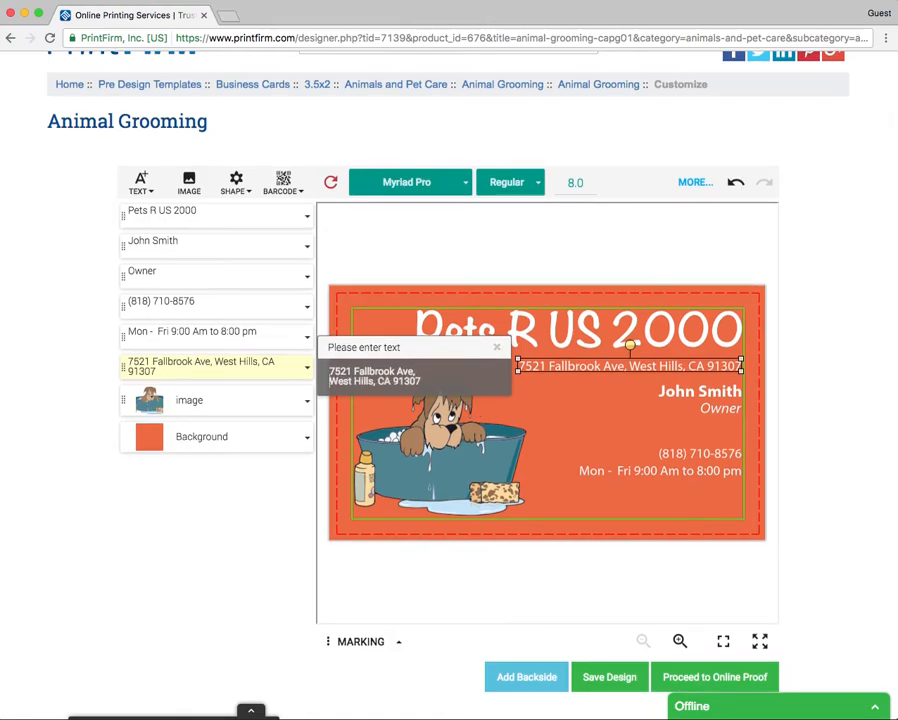
{"action": "left_click", "coordinate": [656, 428]}
{"action": "left_click", "coordinate": [652, 371]}
{"action": "left_click_drag", "start_coordinate": [655, 369], "coordinate": [679, 494]}
{"action": "left_click_drag", "start_coordinate": [610, 474], "coordinate": [599, 427]}
{"action": "left_click", "coordinate": [708, 393]}
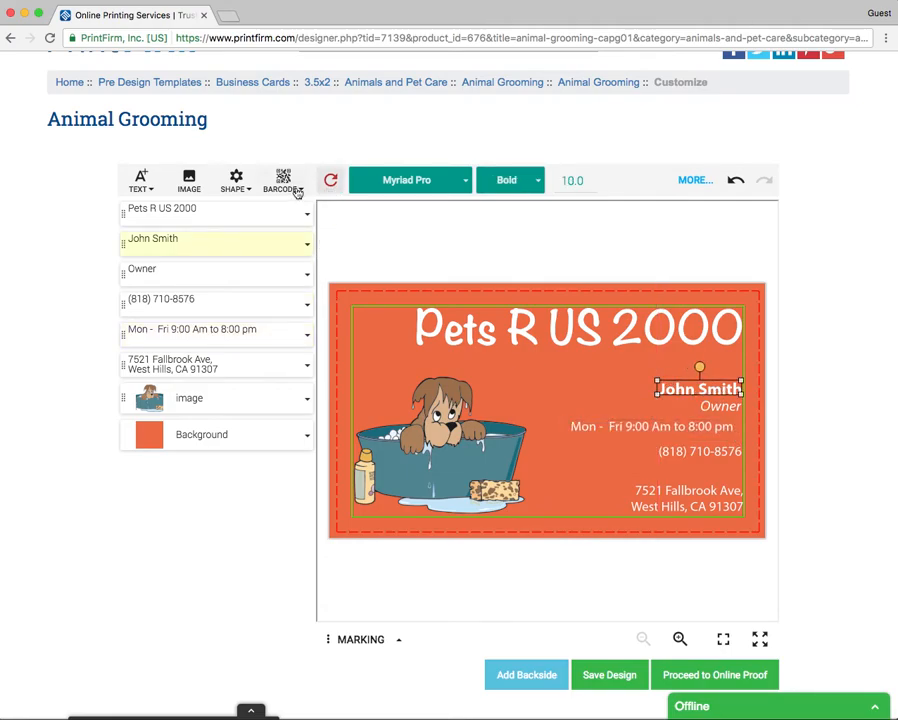
Step: Enlarge the owner's name to size 13.5 and make the Owner title slightly larger
{"action": "left_click", "coordinate": [594, 178]}
{"action": "left_click", "coordinate": [594, 178]}
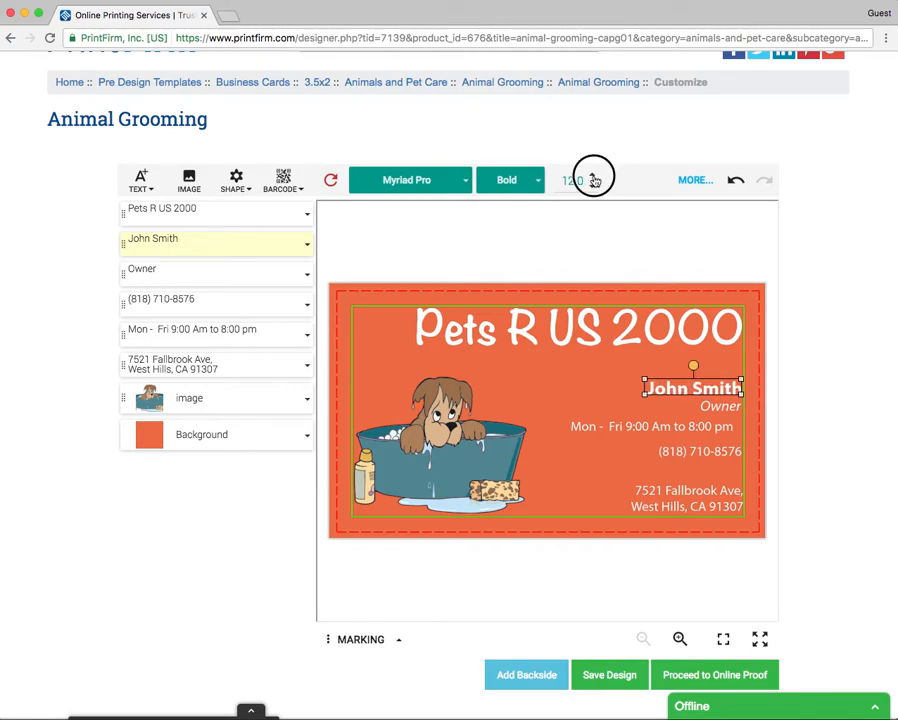
{"action": "left_click", "coordinate": [594, 178]}
{"action": "left_click", "coordinate": [594, 178]}
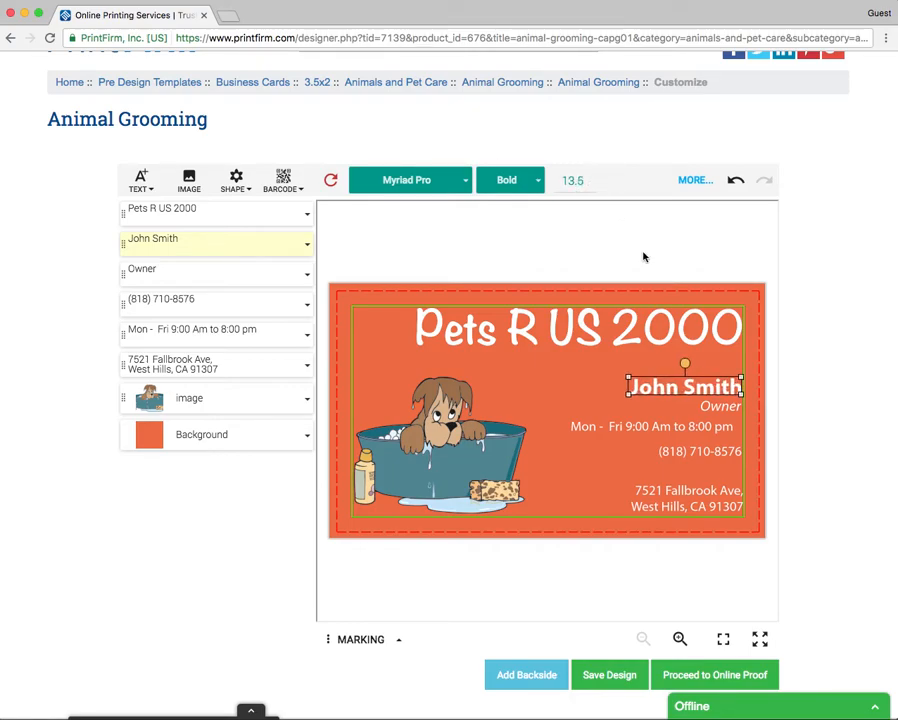
{"action": "left_click", "coordinate": [731, 410]}
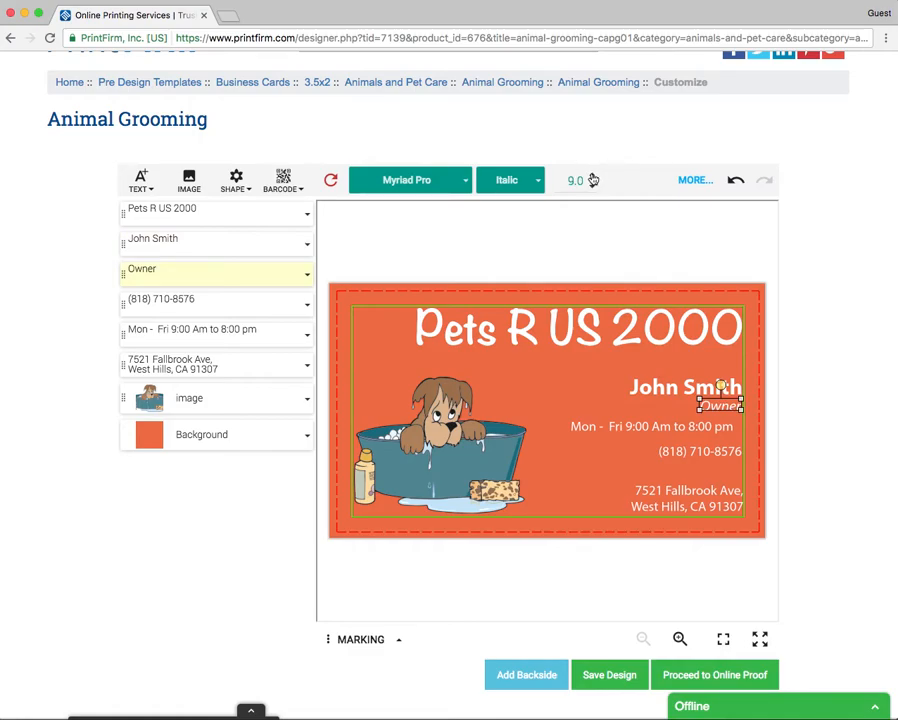
{"action": "left_click", "coordinate": [594, 180]}
Step: Make the phone number Bold at size 11.5 and move it to the card's bottom
{"action": "left_click", "coordinate": [668, 451]}
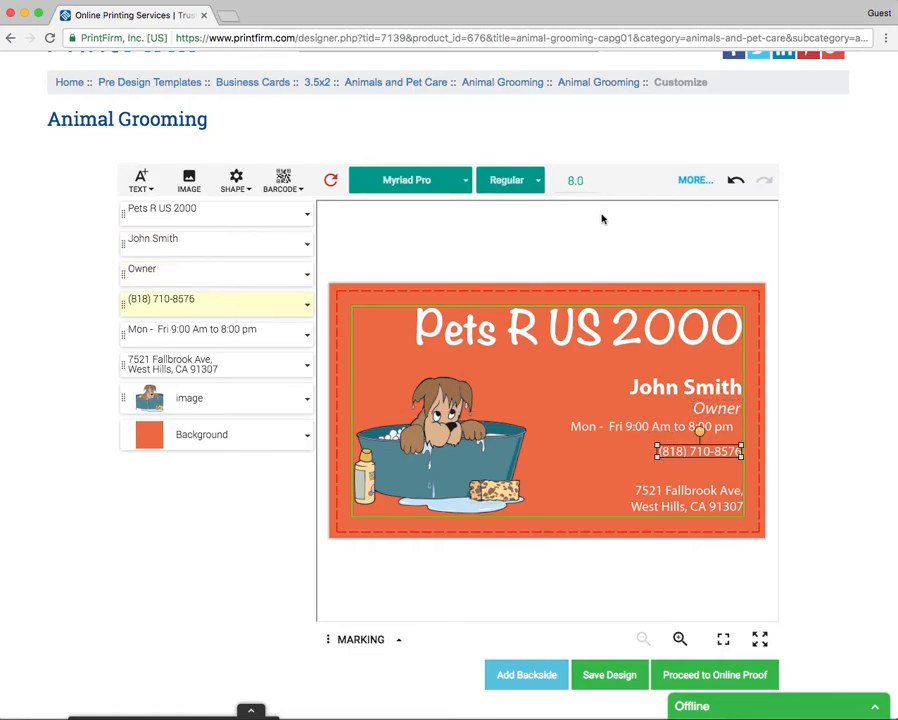
{"action": "left_click", "coordinate": [533, 183]}
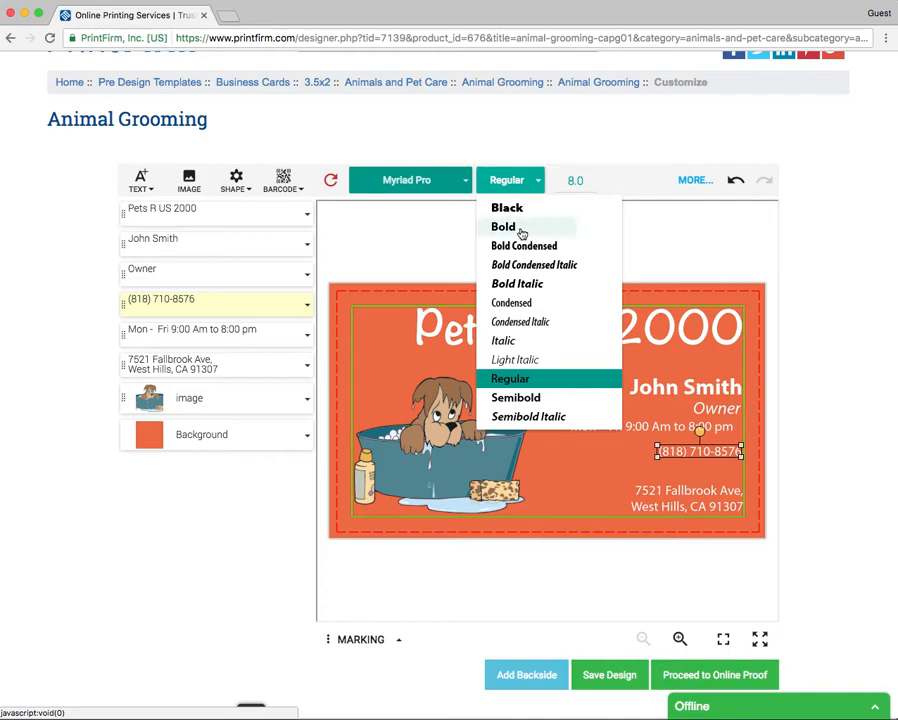
{"action": "left_click", "coordinate": [523, 230]}
{"action": "left_click", "coordinate": [592, 175]}
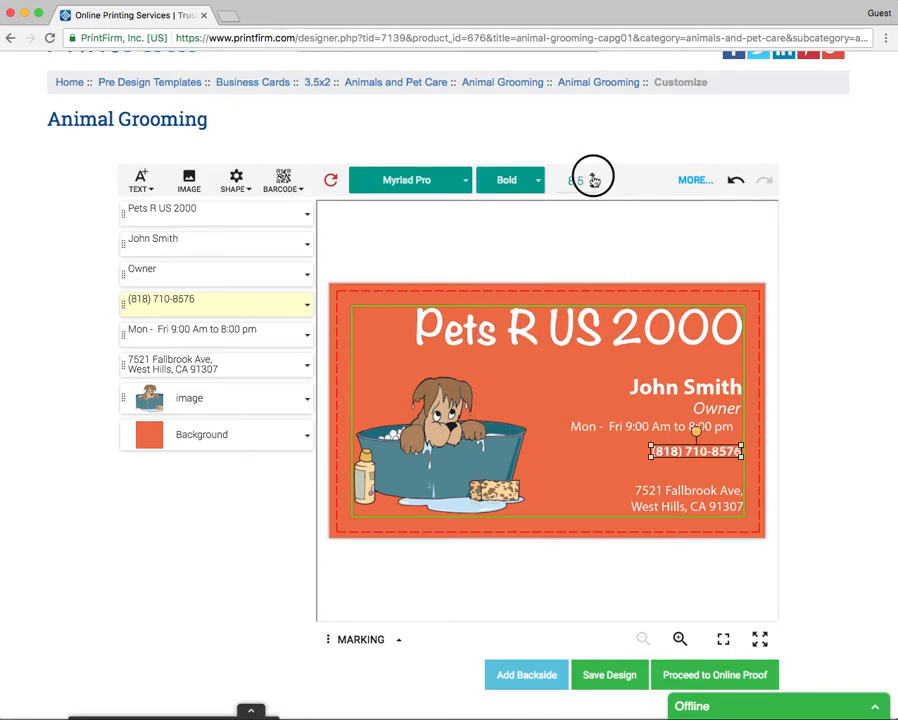
{"action": "left_click", "coordinate": [592, 176]}
{"action": "left_click", "coordinate": [592, 176]}
{"action": "left_click", "coordinate": [592, 176]}
{"action": "left_click", "coordinate": [592, 176]}
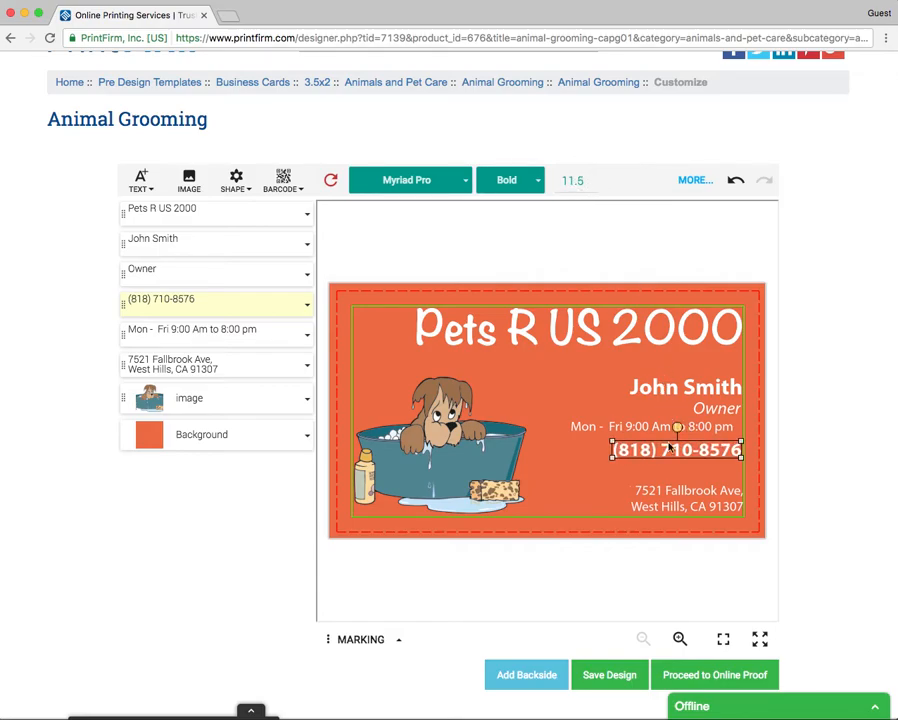
{"action": "mouse_move", "coordinate": [640, 455]}
{"action": "left_mouse_down"}
{"action": "mouse_move", "coordinate": [636, 508]}
{"action": "mouse_move", "coordinate": [654, 458]}
{"action": "left_mouse_up"}
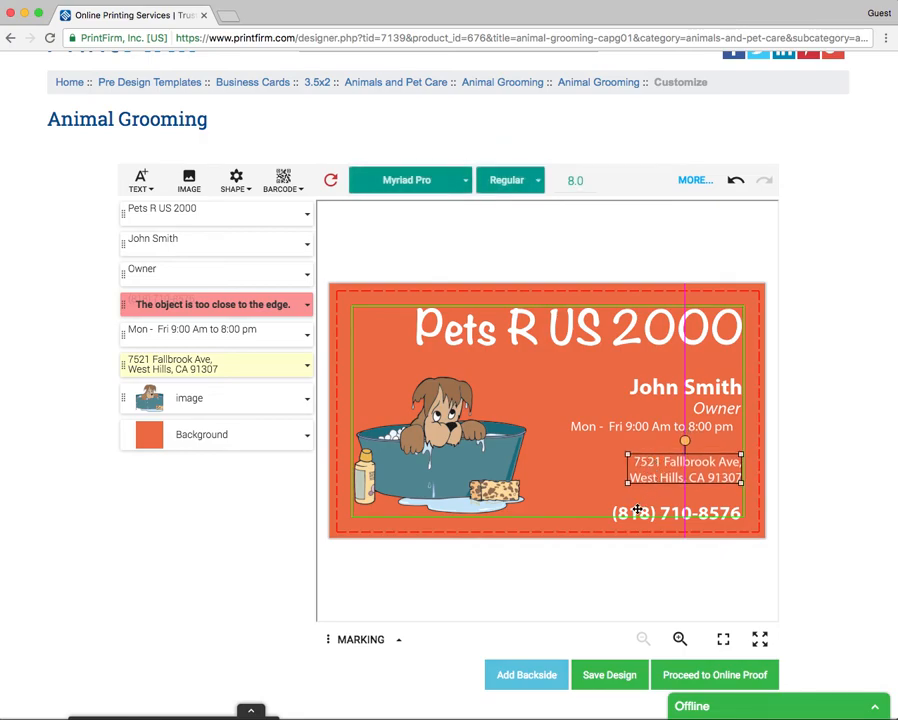
Step: Move the opening hours to the bottom left under the dog picture, nudging the phone number and picture
{"action": "left_click", "coordinate": [635, 507]}
{"action": "left_click_drag", "start_coordinate": [635, 507], "coordinate": [637, 505]}
{"action": "left_click", "coordinate": [660, 466]}
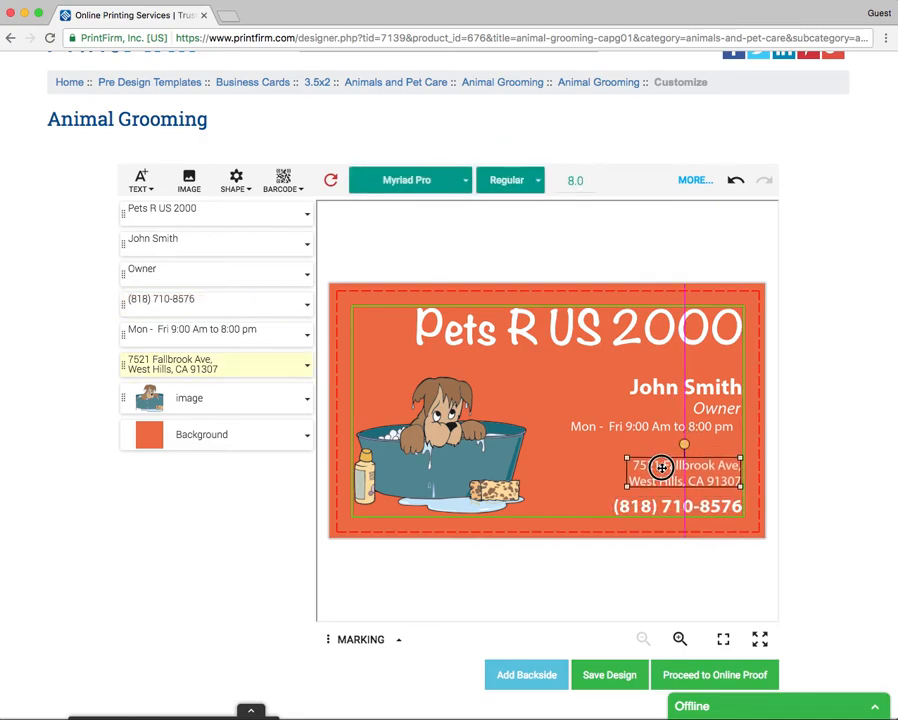
{"action": "left_click_drag", "start_coordinate": [624, 420], "coordinate": [636, 431]}
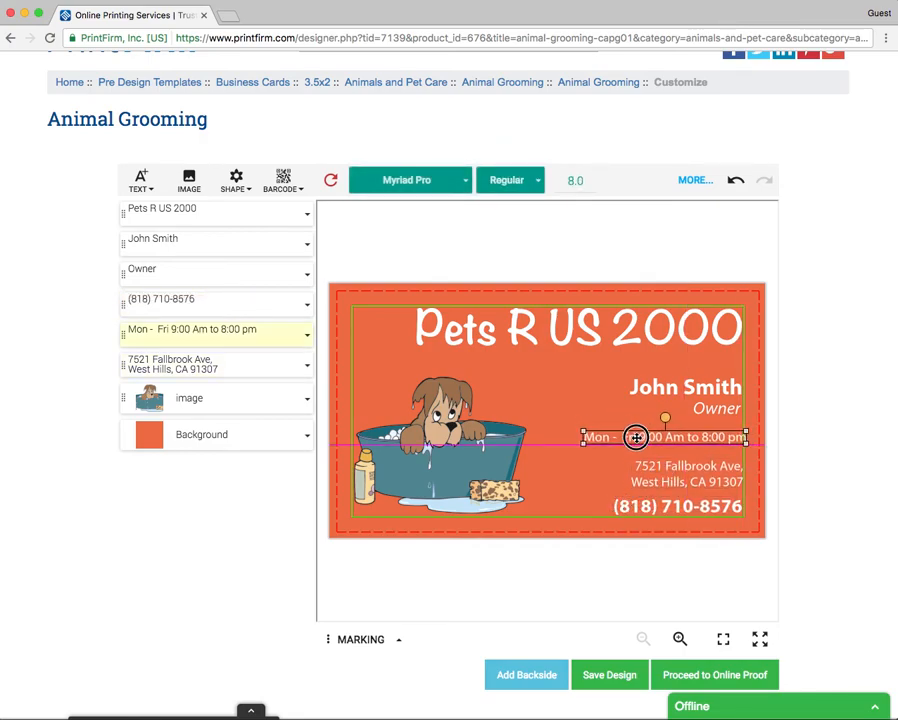
{"action": "left_click_drag", "start_coordinate": [449, 465], "coordinate": [472, 454]}
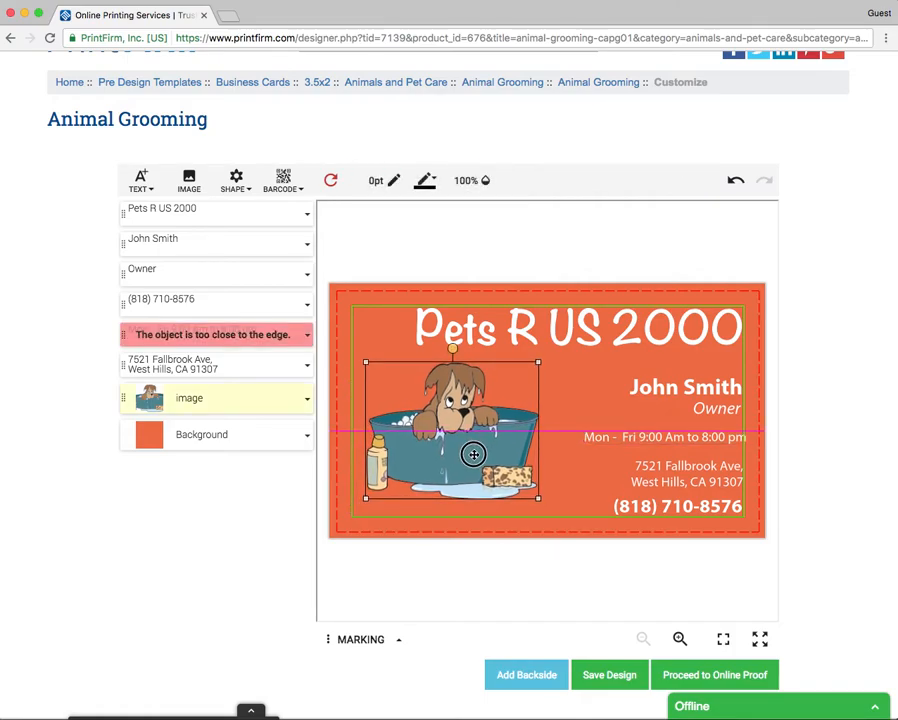
{"action": "left_click_drag", "start_coordinate": [660, 433], "coordinate": [448, 510]}
{"action": "left_click_drag", "start_coordinate": [465, 436], "coordinate": [456, 432]}
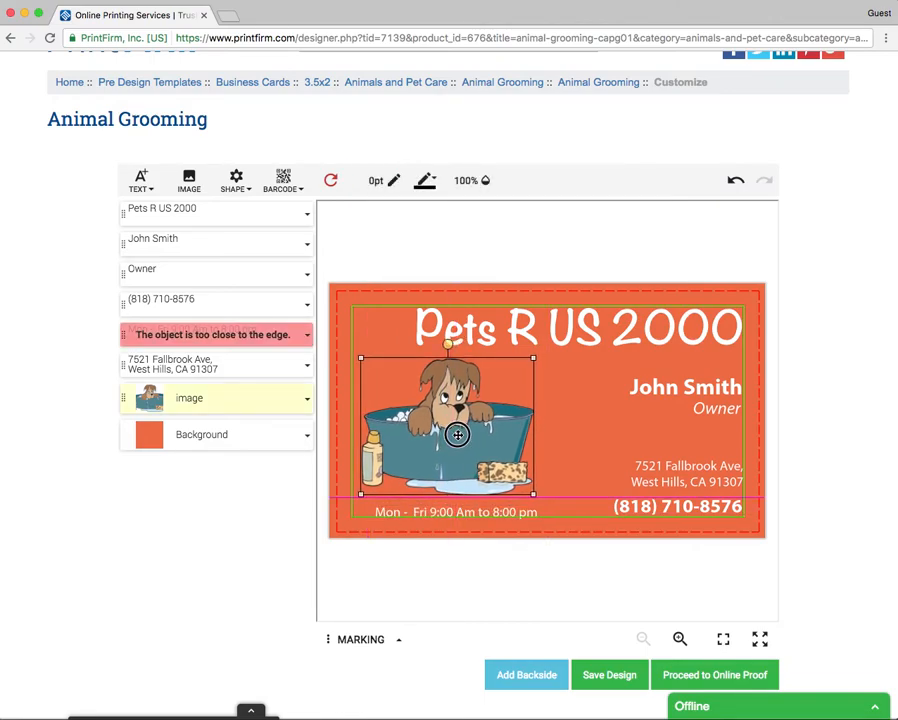
{"action": "left_click_drag", "start_coordinate": [458, 514], "coordinate": [458, 507]}
{"action": "left_click", "coordinate": [556, 498]}
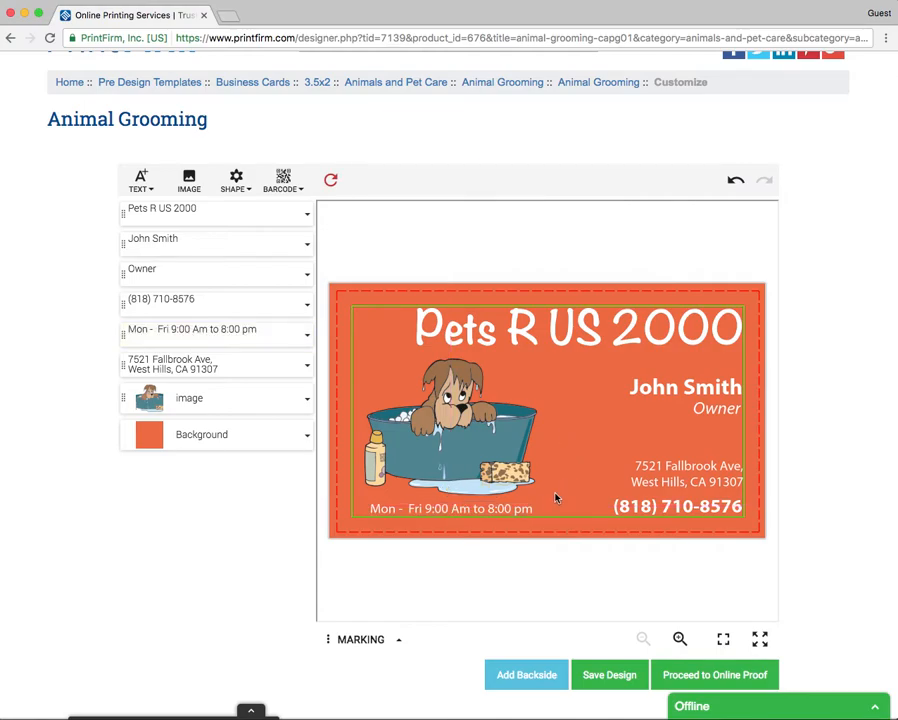
Step: Move the address up above the phone number and enlarge it to size 10.0
{"action": "left_click_drag", "start_coordinate": [686, 461], "coordinate": [704, 448]}
{"action": "left_click", "coordinate": [593, 175]}
{"action": "left_click", "coordinate": [593, 175]}
{"action": "left_click", "coordinate": [593, 175]}
{"action": "left_click", "coordinate": [593, 175]}
{"action": "left_click_drag", "start_coordinate": [719, 468], "coordinate": [719, 465]}
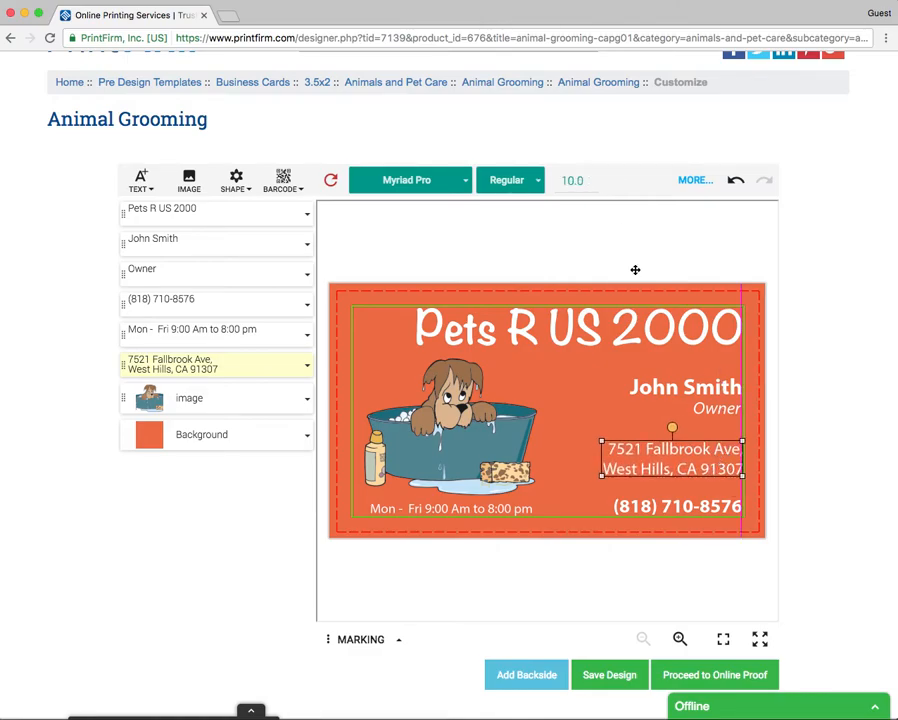
Step: Make the address Bold and nudge it up slightly
{"action": "left_click", "coordinate": [540, 188]}
{"action": "left_click", "coordinate": [500, 227]}
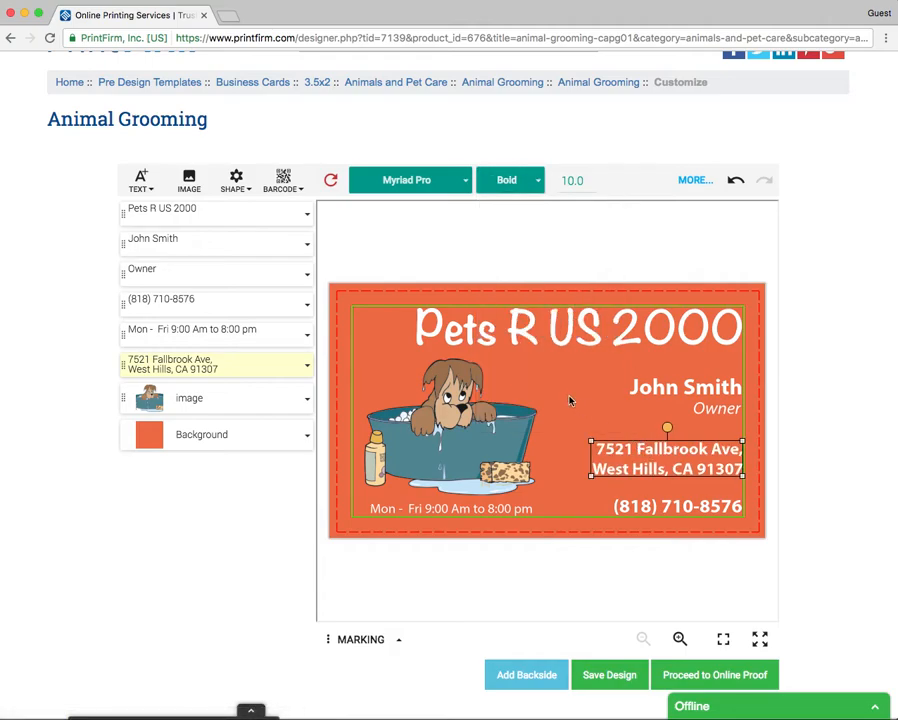
{"action": "left_click_drag", "start_coordinate": [656, 452], "coordinate": [645, 449]}
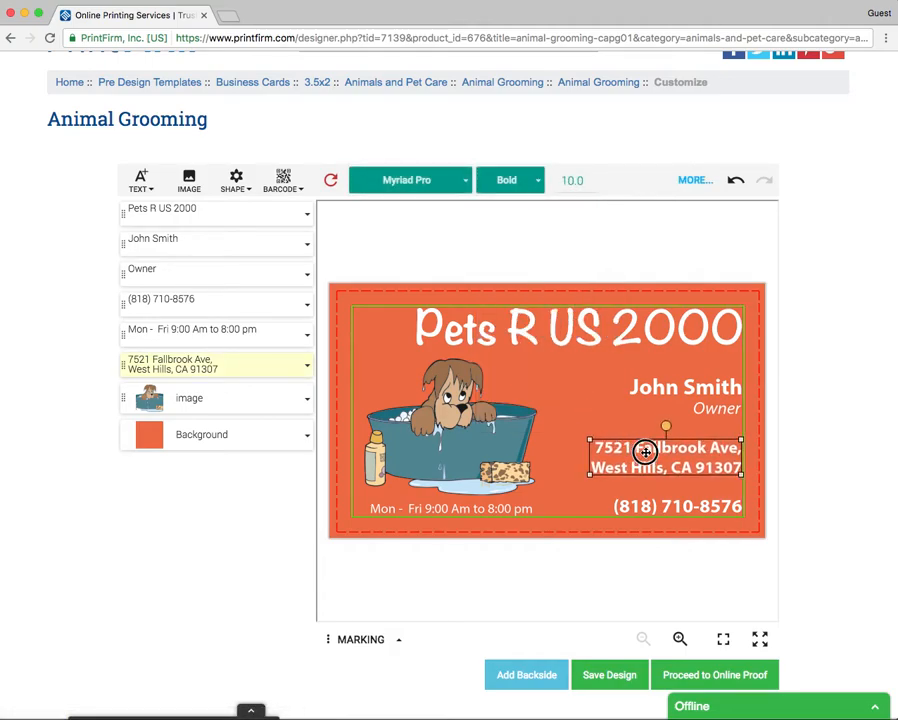
Step: Replace the comma after 'Ave' in the address with a period
{"action": "double_click", "coordinate": [738, 450]}
{"action": "left_click", "coordinate": [528, 459]}
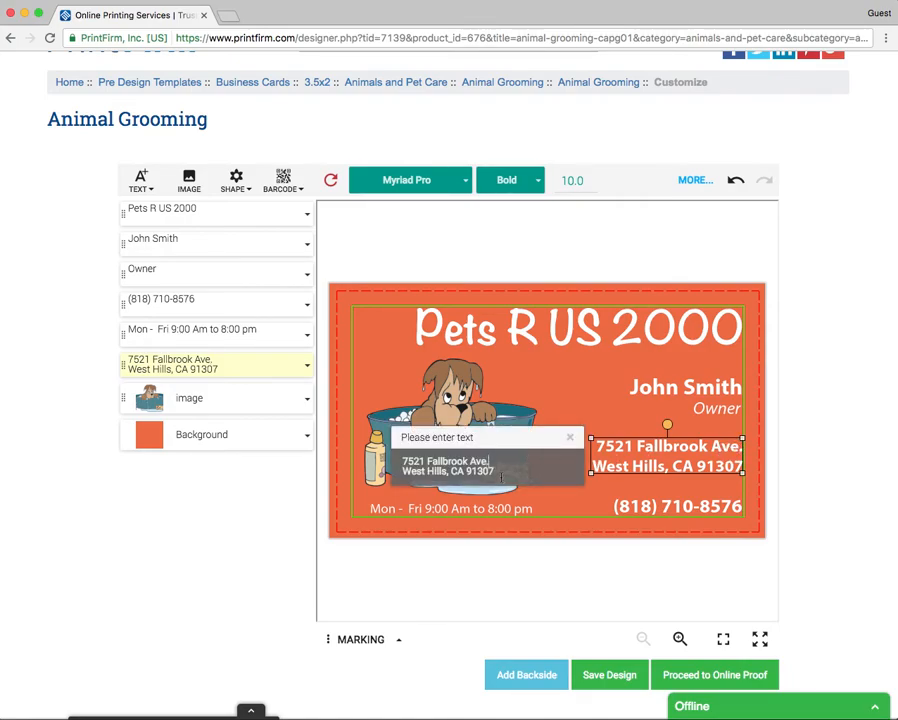
{"action": "left_click", "coordinate": [666, 506]}
{"action": "left_click", "coordinate": [618, 416]}
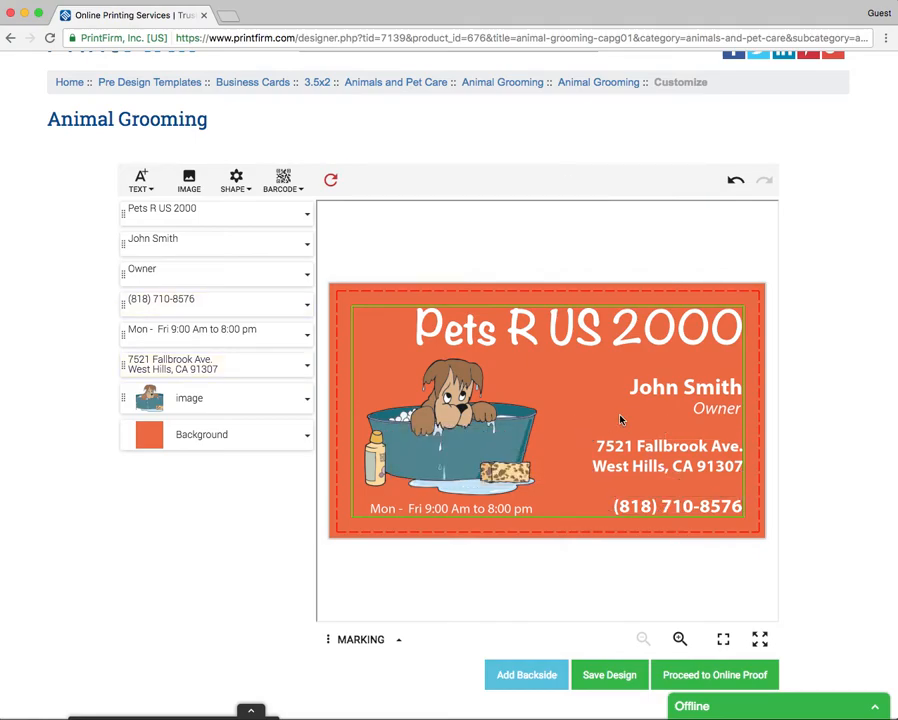
{"action": "left_click", "coordinate": [585, 345]}
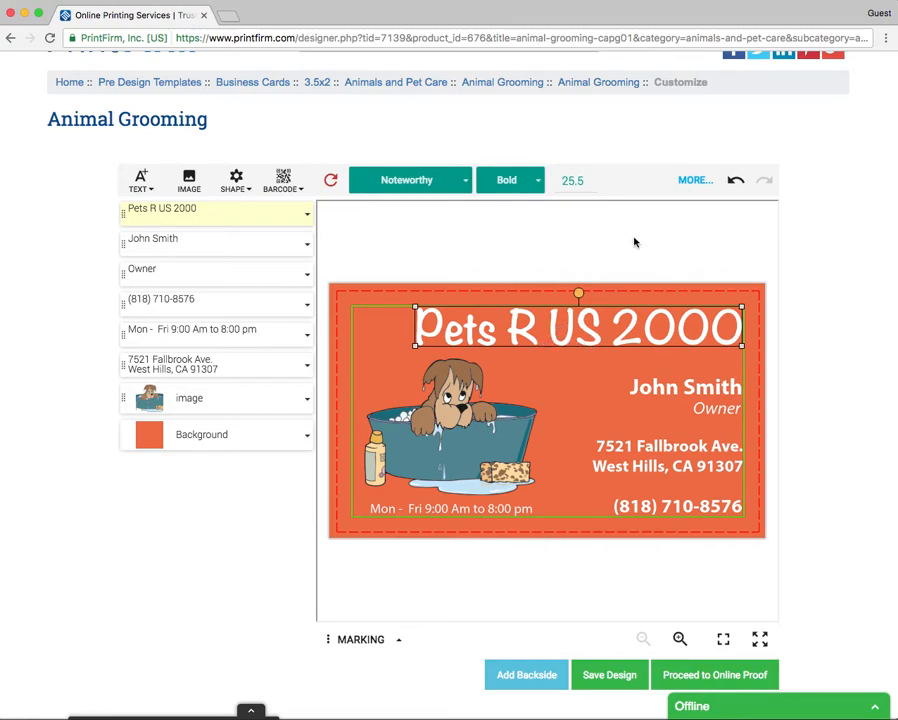
Step: Explore the title's extra formatting options, trying text colour and opacity
{"action": "left_click", "coordinate": [693, 180]}
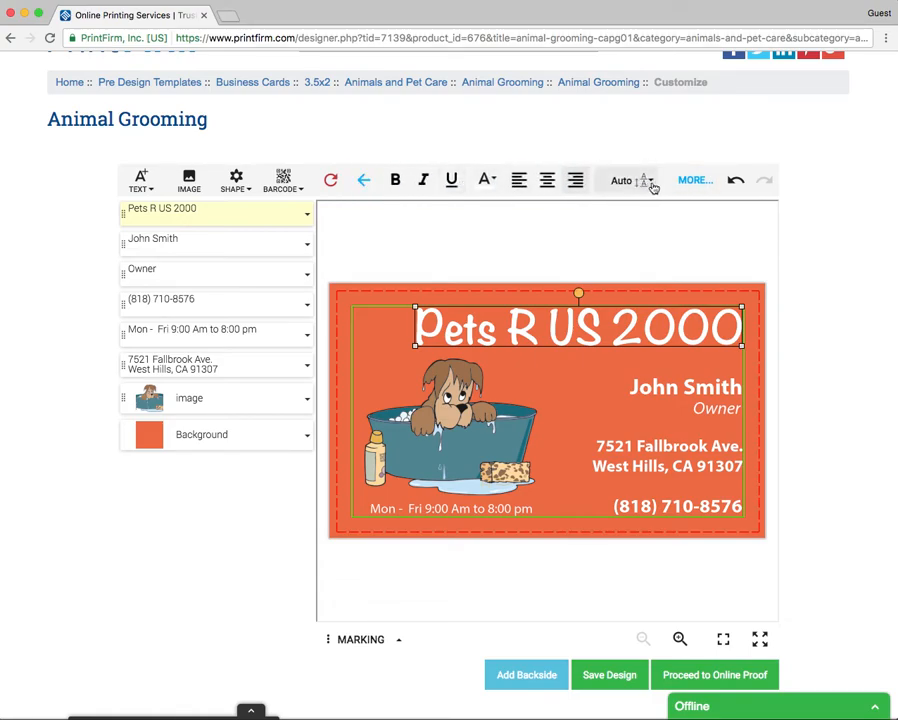
{"action": "left_click", "coordinate": [693, 182]}
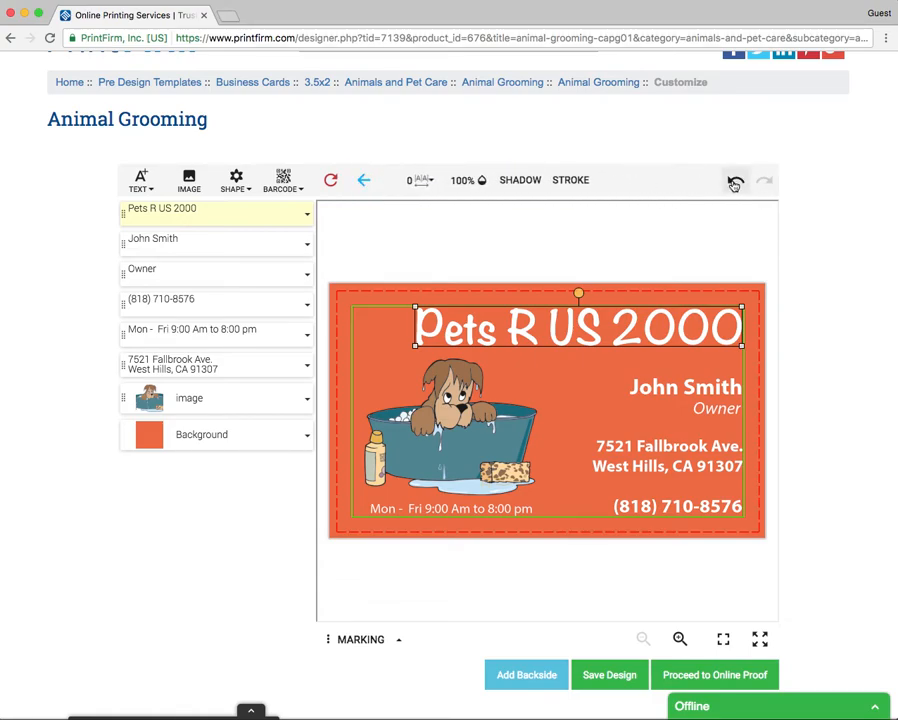
{"action": "left_click", "coordinate": [365, 183]}
{"action": "left_click", "coordinate": [363, 182]}
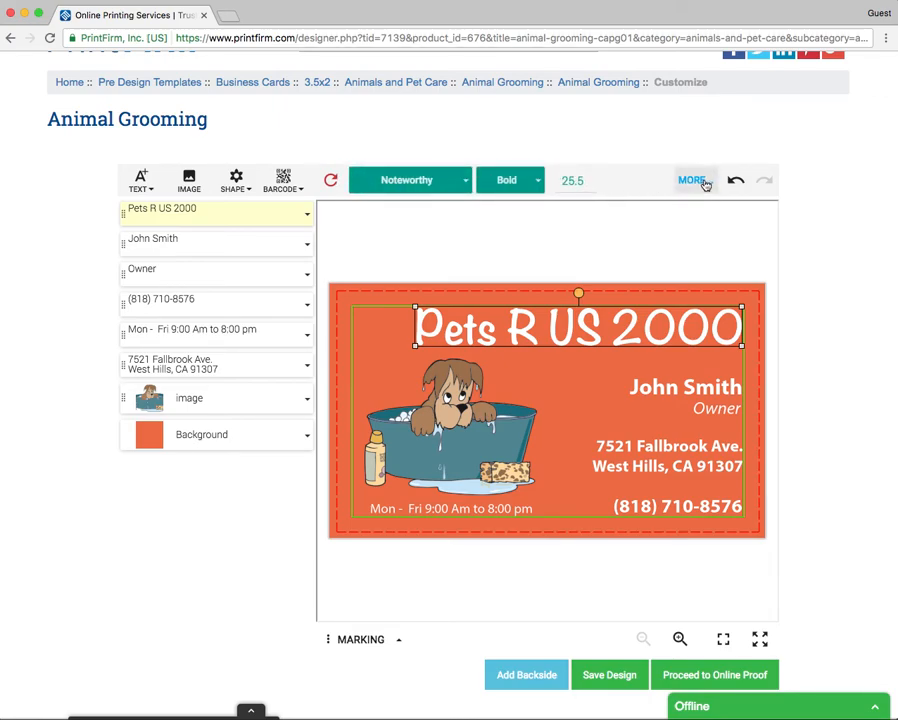
{"action": "left_click", "coordinate": [704, 187]}
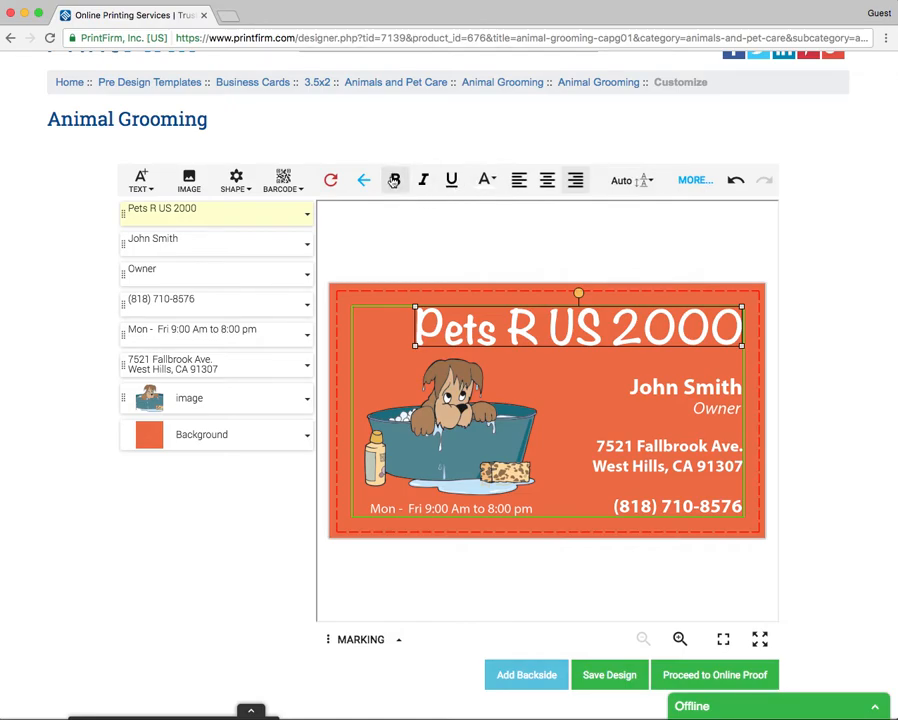
{"action": "left_click", "coordinate": [495, 183]}
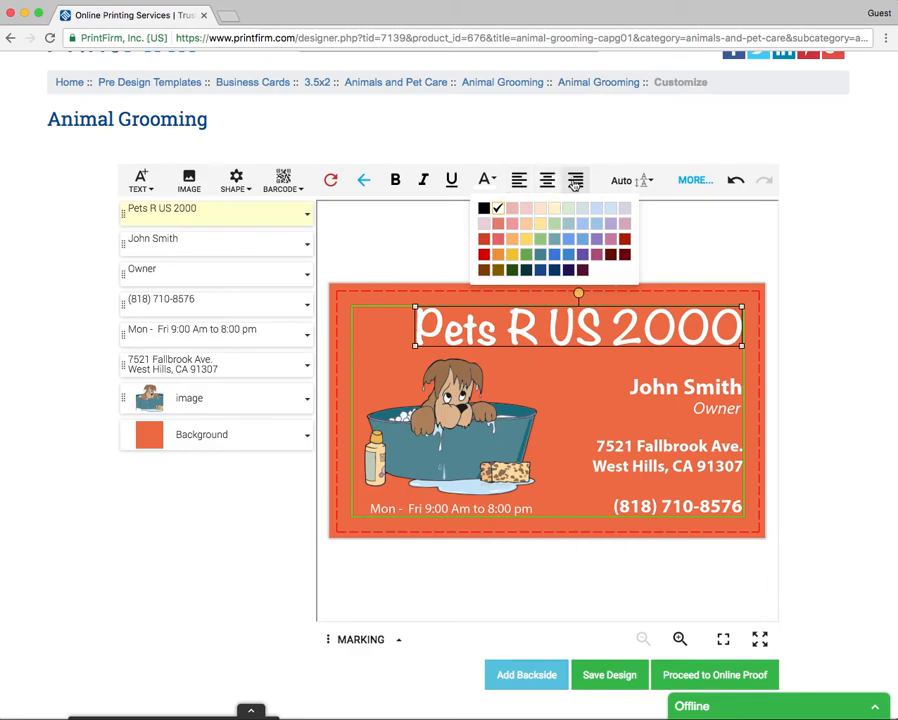
{"action": "left_click", "coordinate": [696, 181]}
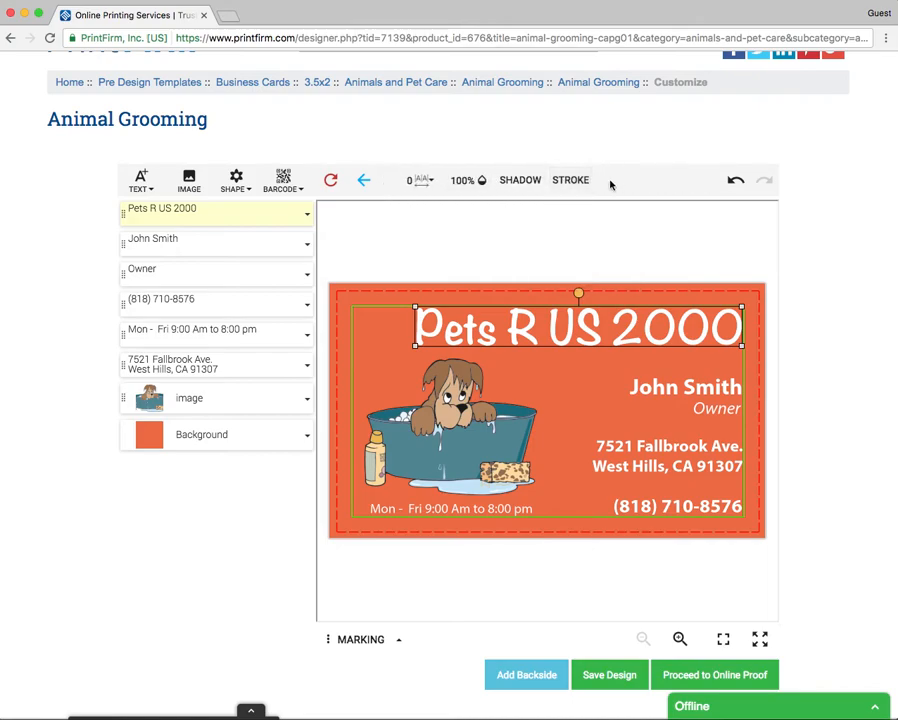
{"action": "left_click", "coordinate": [466, 181]}
{"action": "mouse_move", "coordinate": [466, 202]}
{"action": "left_mouse_down"}
{"action": "mouse_move", "coordinate": [474, 268]}
{"action": "mouse_move", "coordinate": [466, 272]}
{"action": "mouse_move", "coordinate": [474, 203]}
{"action": "left_mouse_up"}
Step: Enable a drop shadow on the Pets R US 2000 title and review the result
{"action": "left_click", "coordinate": [516, 181]}
{"action": "left_click", "coordinate": [488, 242]}
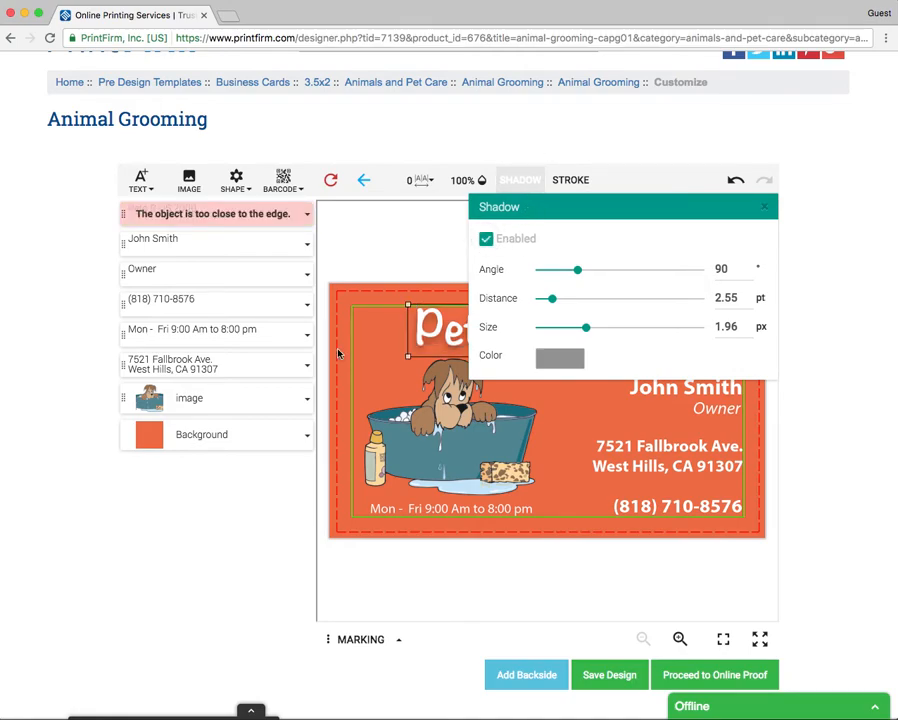
{"action": "left_click", "coordinate": [338, 354]}
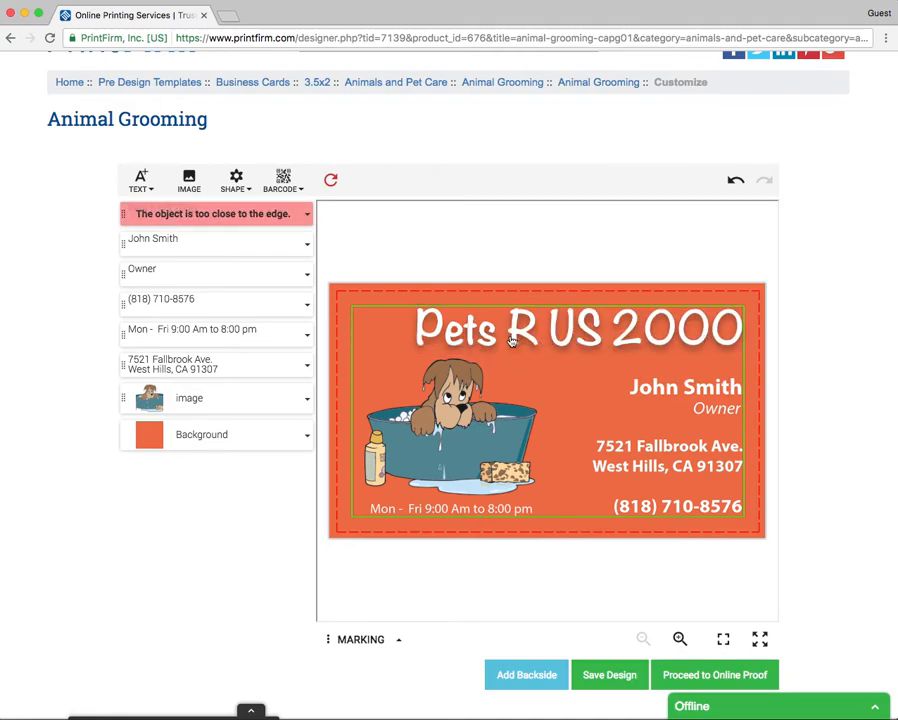
{"action": "left_click", "coordinate": [478, 330]}
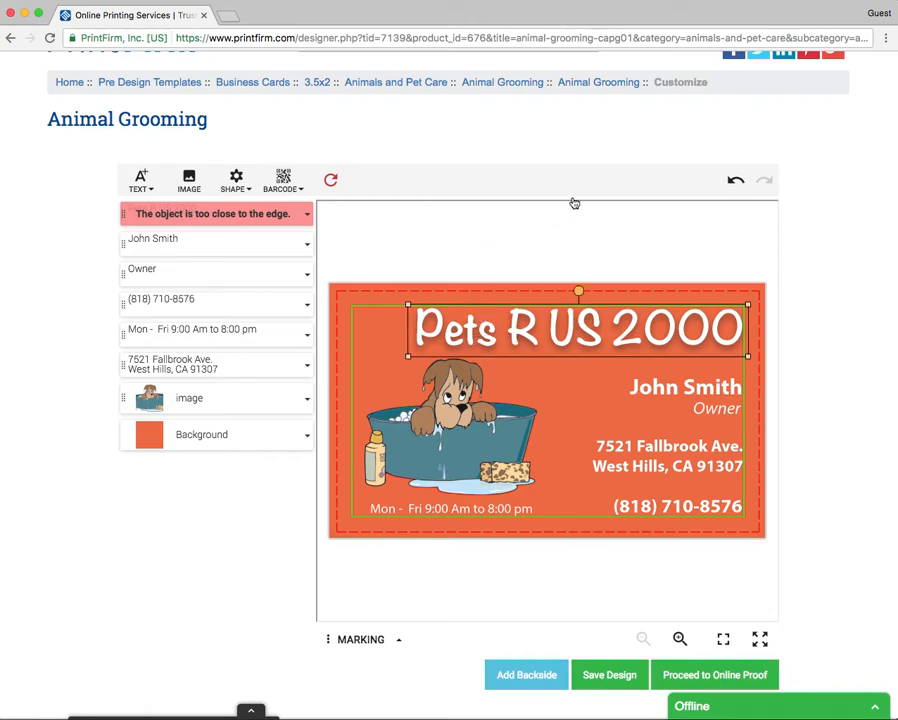
{"action": "left_click", "coordinate": [695, 182]}
{"action": "left_click", "coordinate": [695, 180]}
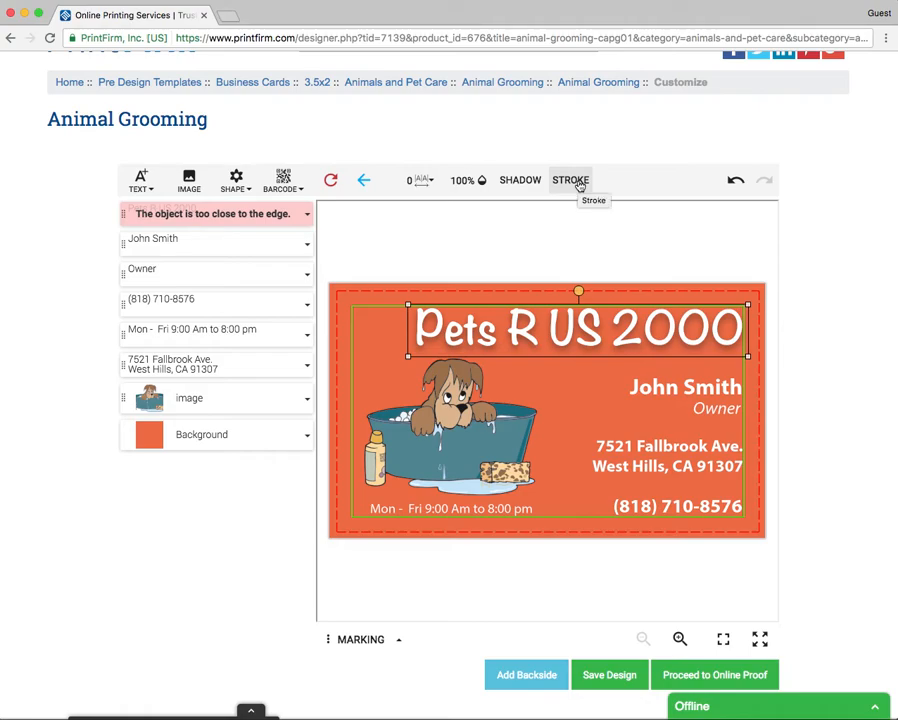
{"action": "left_click", "coordinate": [535, 255]}
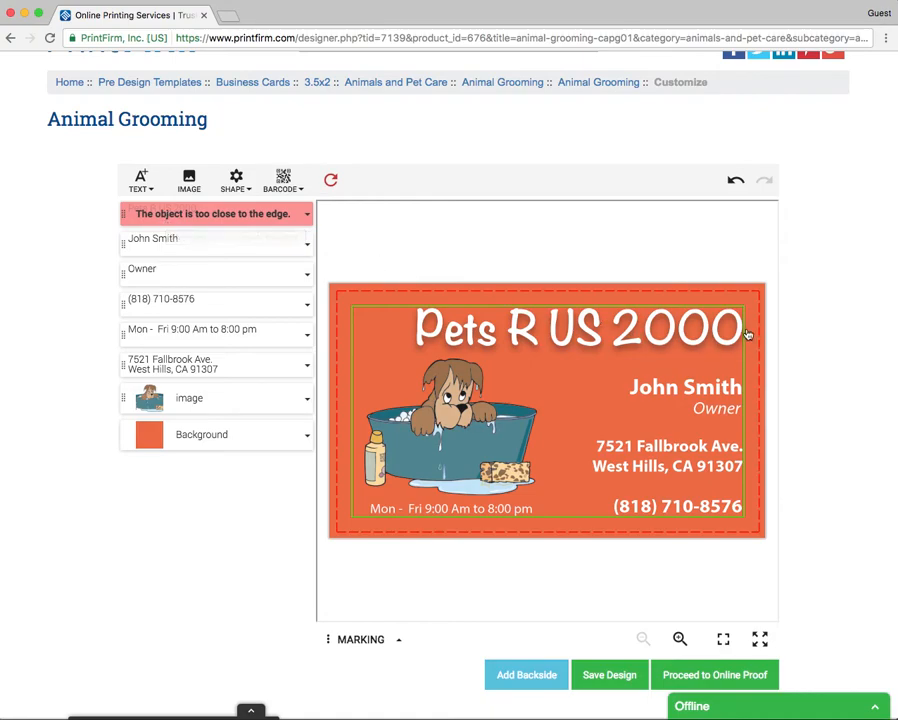
Step: Reposition the Pets R US 2000 title slightly, returning it near its original spot
{"action": "left_click_drag", "start_coordinate": [716, 330], "coordinate": [728, 314]}
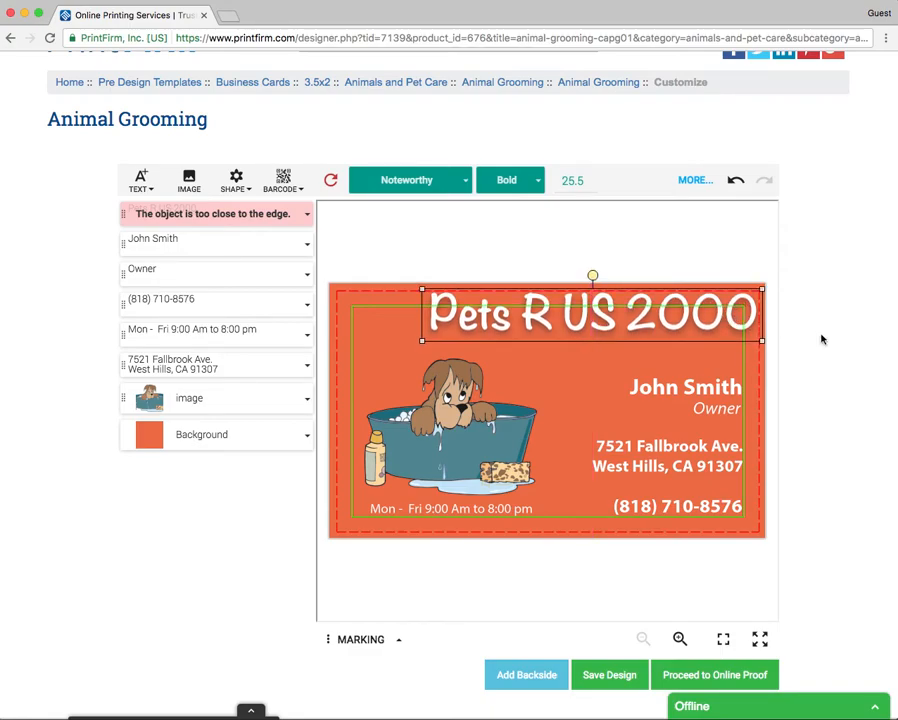
{"action": "left_click", "coordinate": [772, 392]}
{"action": "left_click_drag", "start_coordinate": [752, 323], "coordinate": [706, 330]}
{"action": "left_click", "coordinate": [506, 288]}
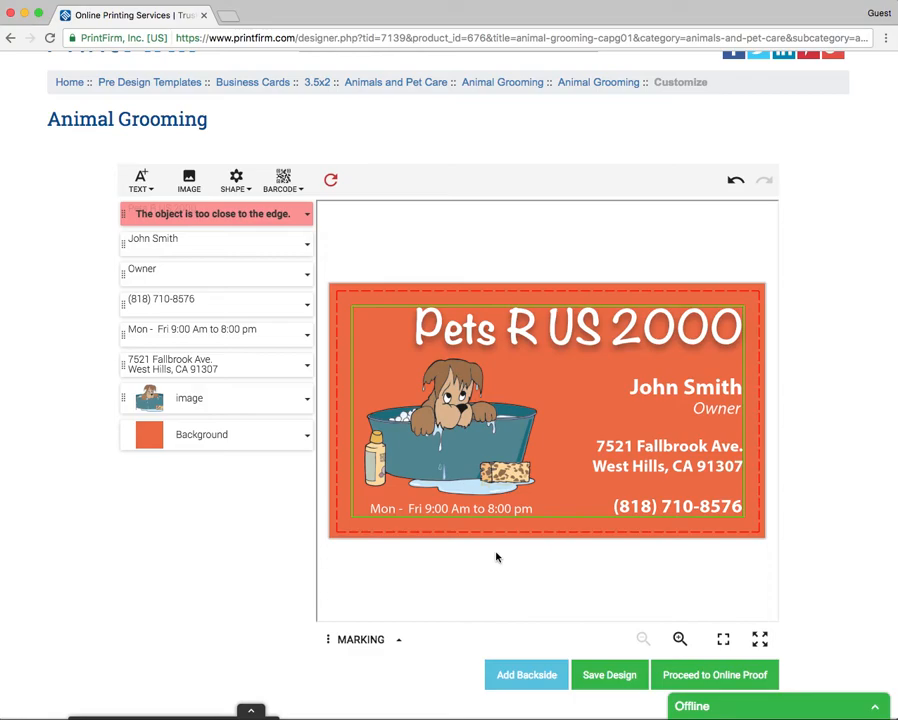
Step: Change 'Am' to lowercase 'am' so the hours read Mon - Fri 9:00 am to 8:00 pm
{"action": "left_click", "coordinate": [458, 510]}
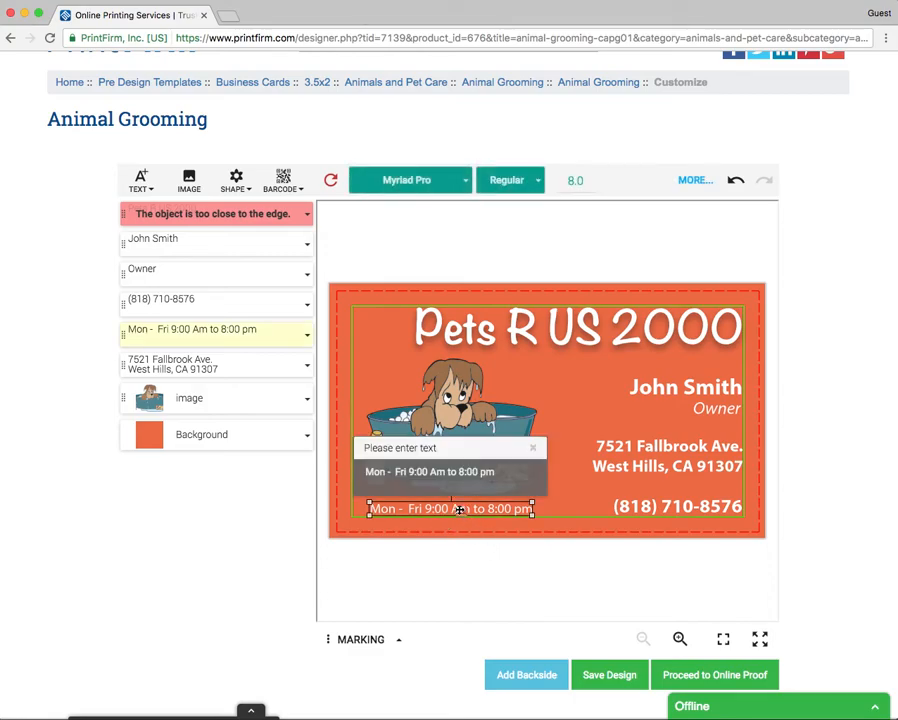
{"action": "left_click", "coordinate": [435, 471]}
{"action": "key", "text": "BackSpace"}
{"action": "type", "text": "a"}
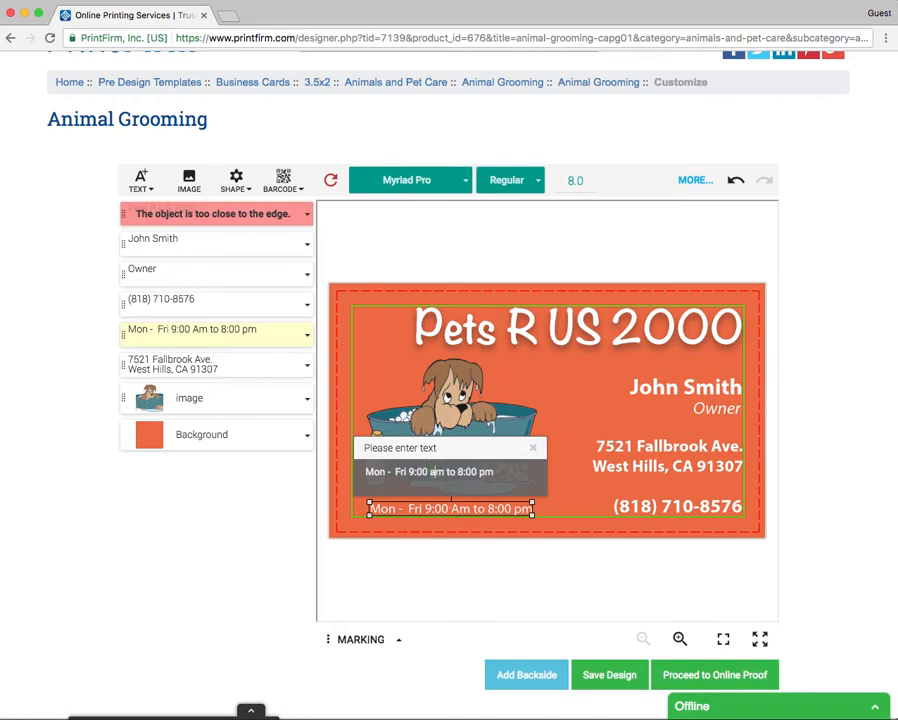
{"action": "left_click", "coordinate": [452, 552]}
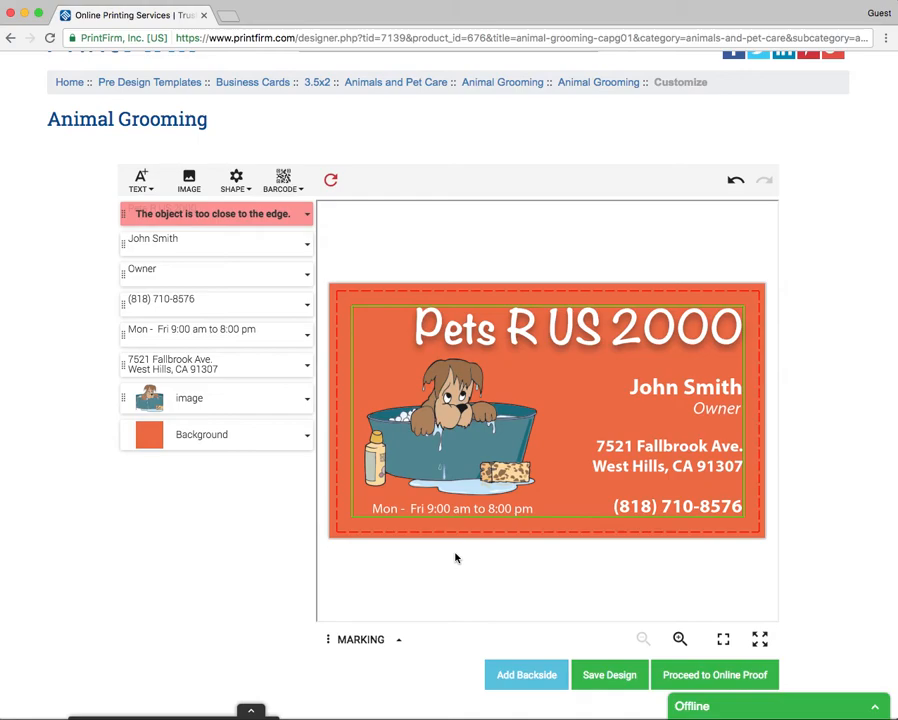
Step: Try saving by logging in with the account e-mail and password, then close the failed prompt
{"action": "left_click", "coordinate": [627, 689]}
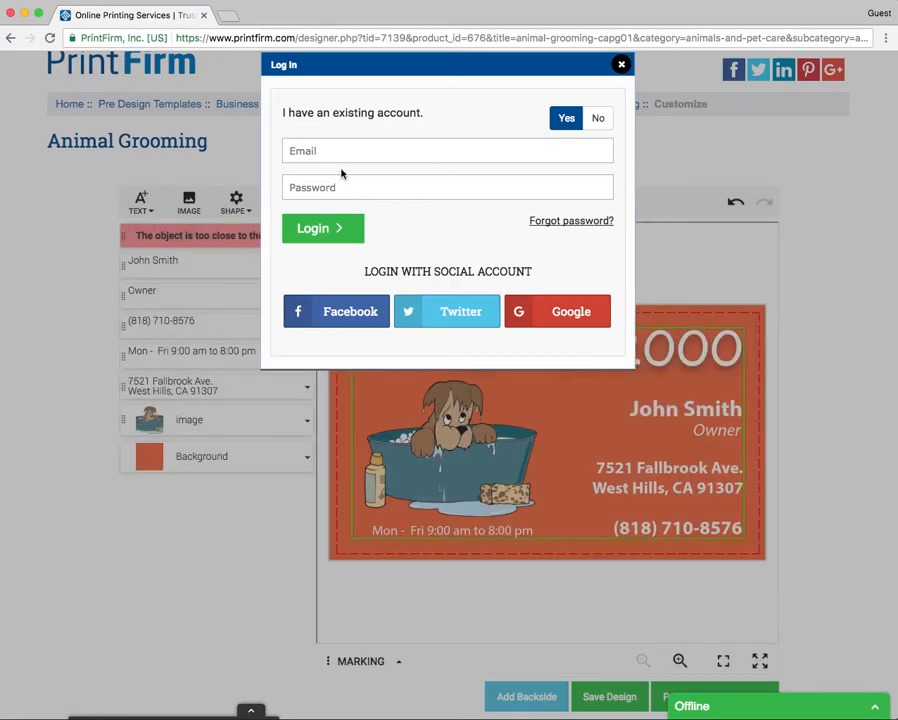
{"action": "scroll", "coordinate": [335, 157], "scroll_direction": "up", "scroll_amount": 2}
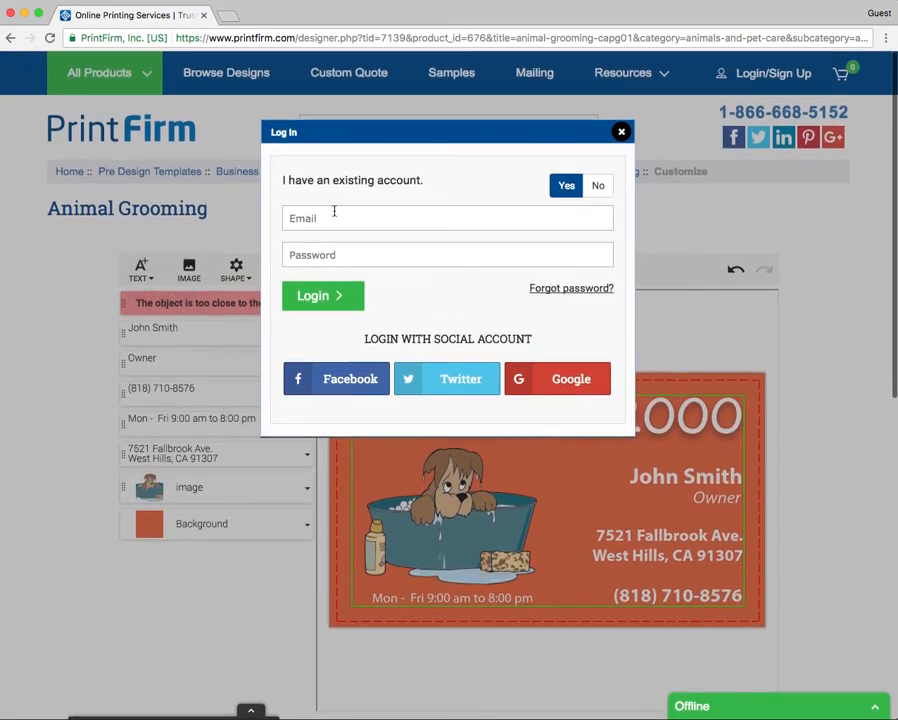
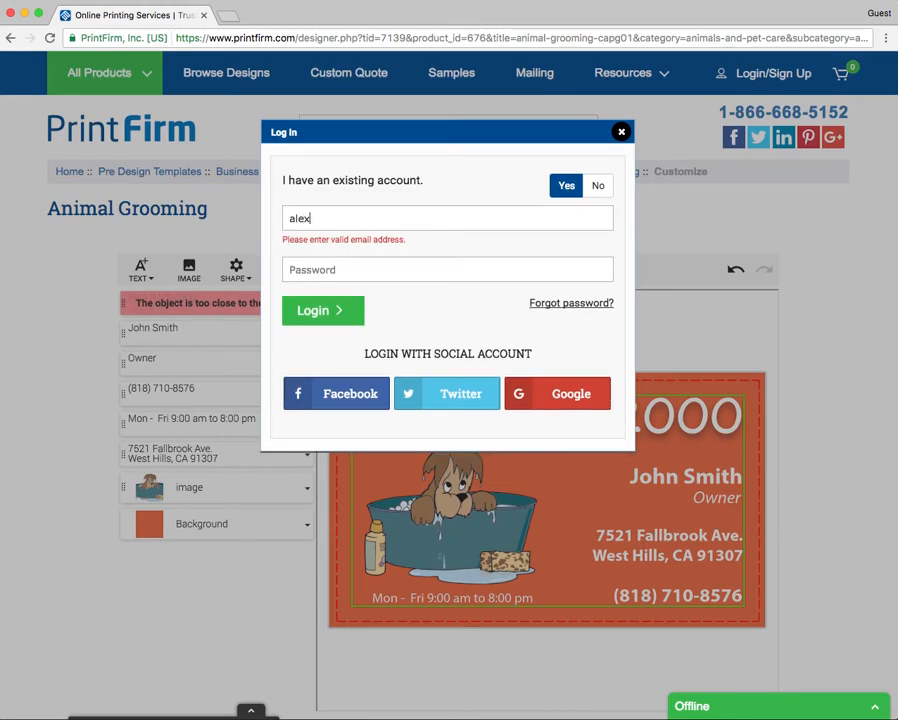
{"action": "key", "text": "Tab"}
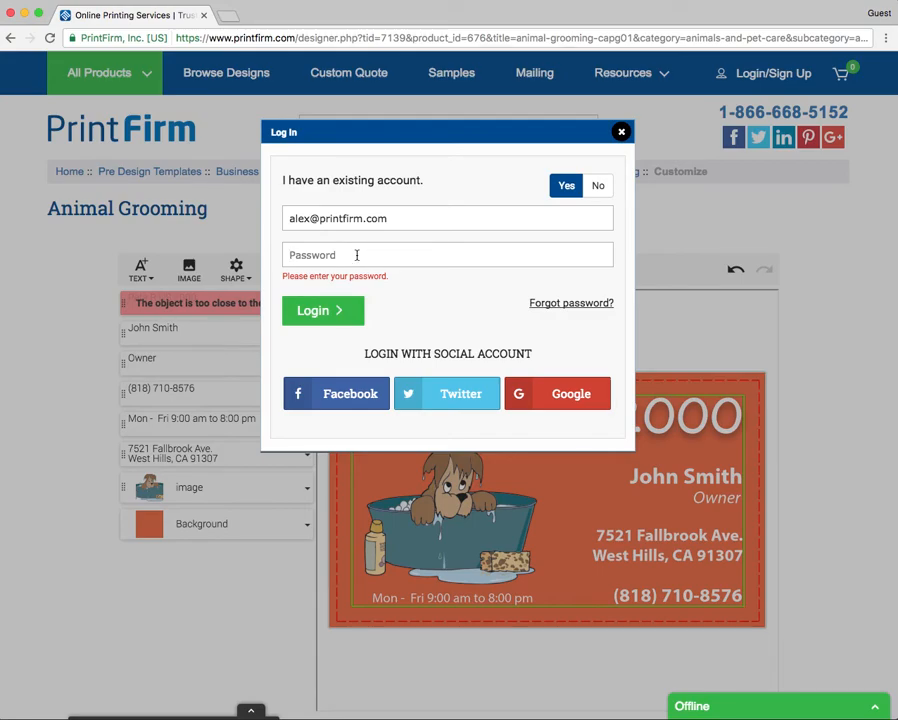
{"action": "type", "text": "pa"}
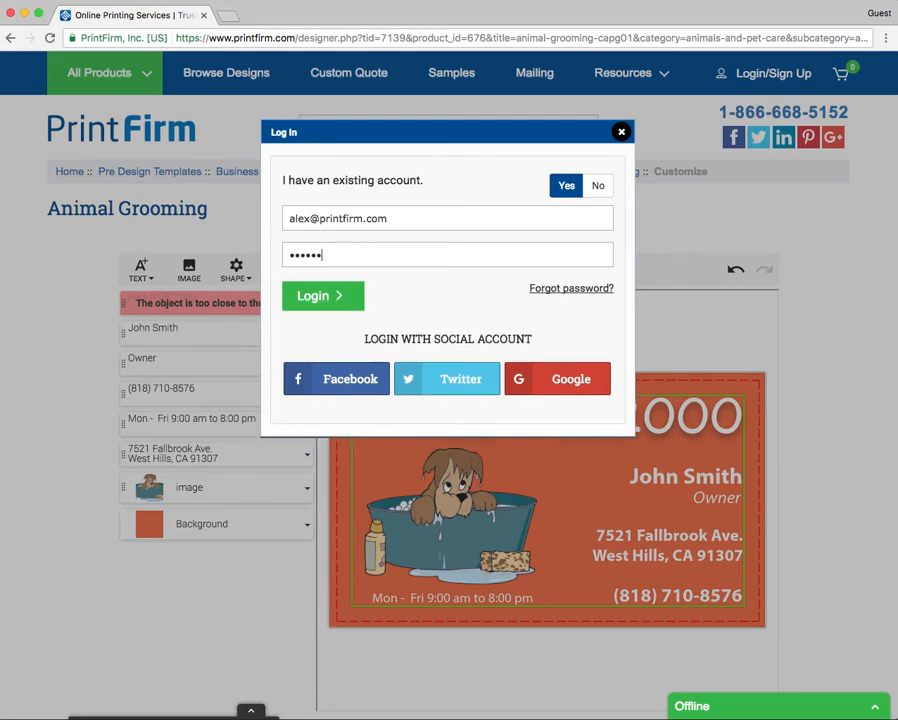
{"action": "key", "text": "Return"}
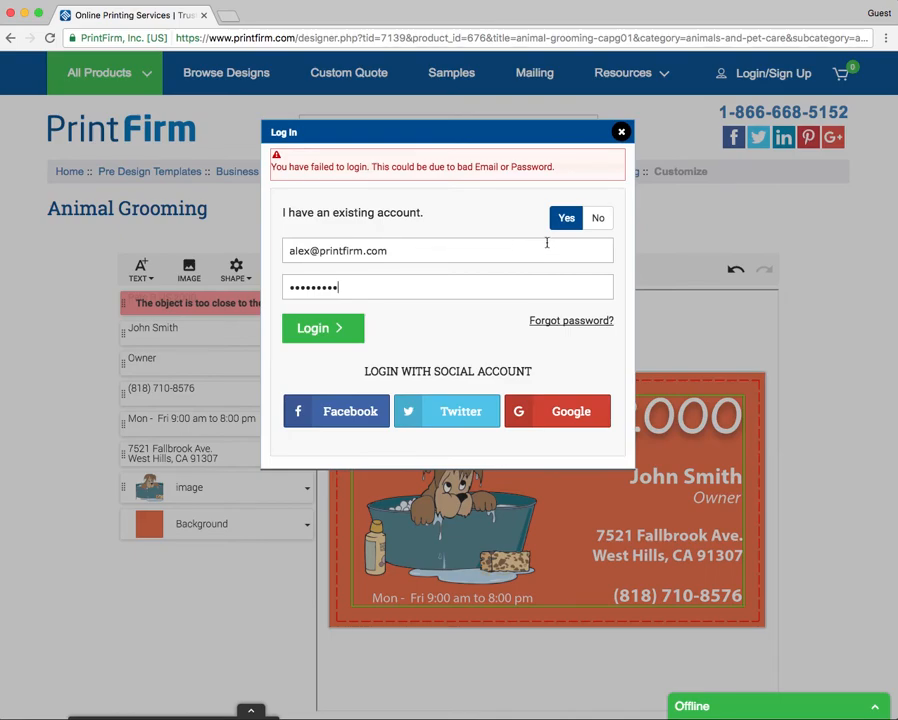
{"action": "left_click", "coordinate": [621, 132]}
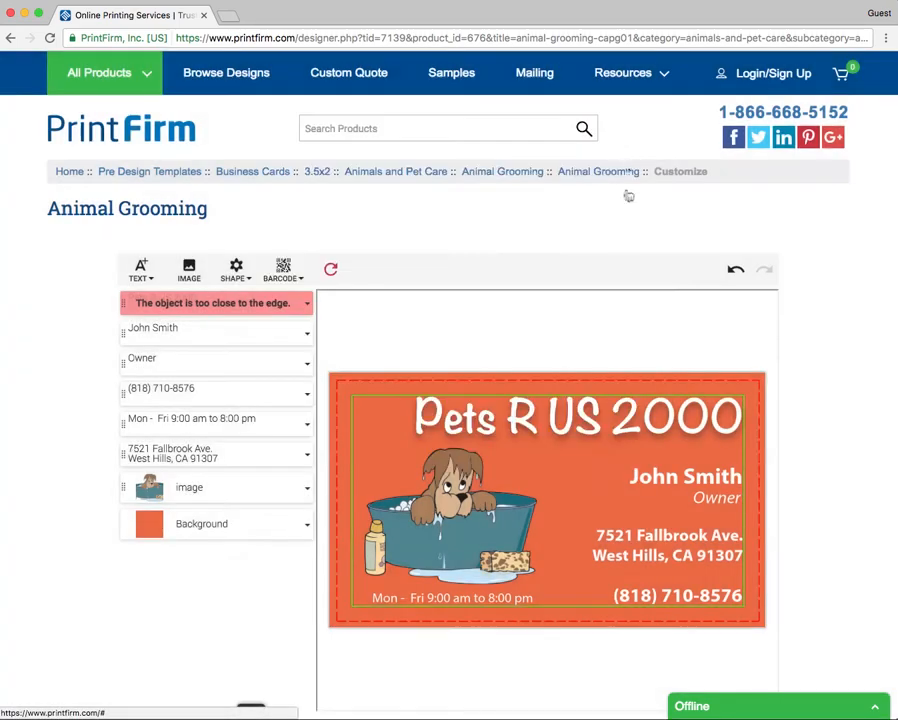
Step: Open the online proof of the card and scroll through it to review
{"action": "scroll", "coordinate": [580, 356], "scroll_direction": "down", "scroll_amount": 3}
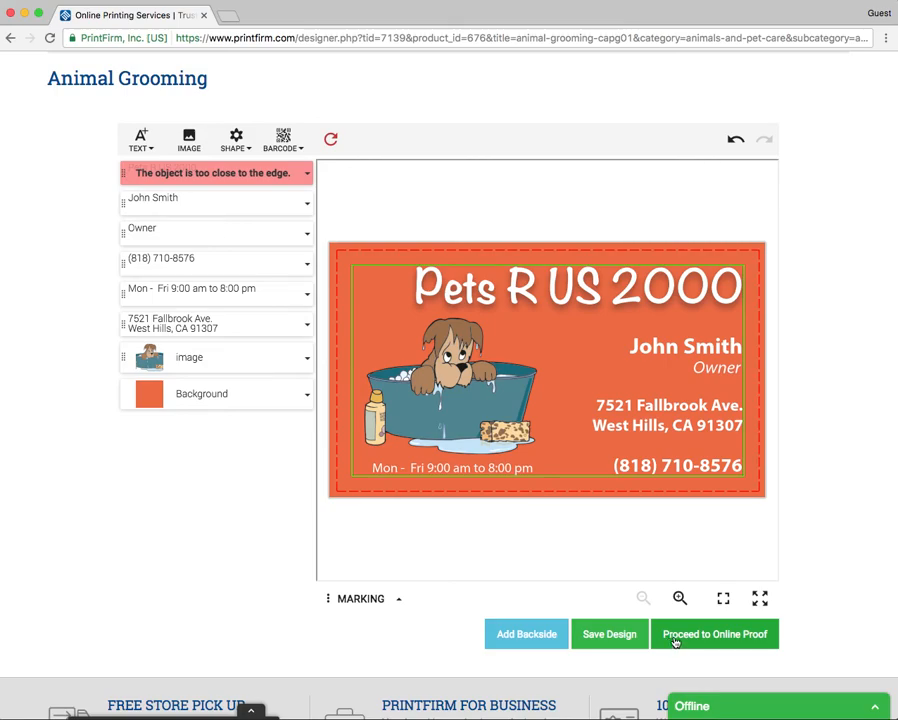
{"action": "left_click", "coordinate": [676, 636]}
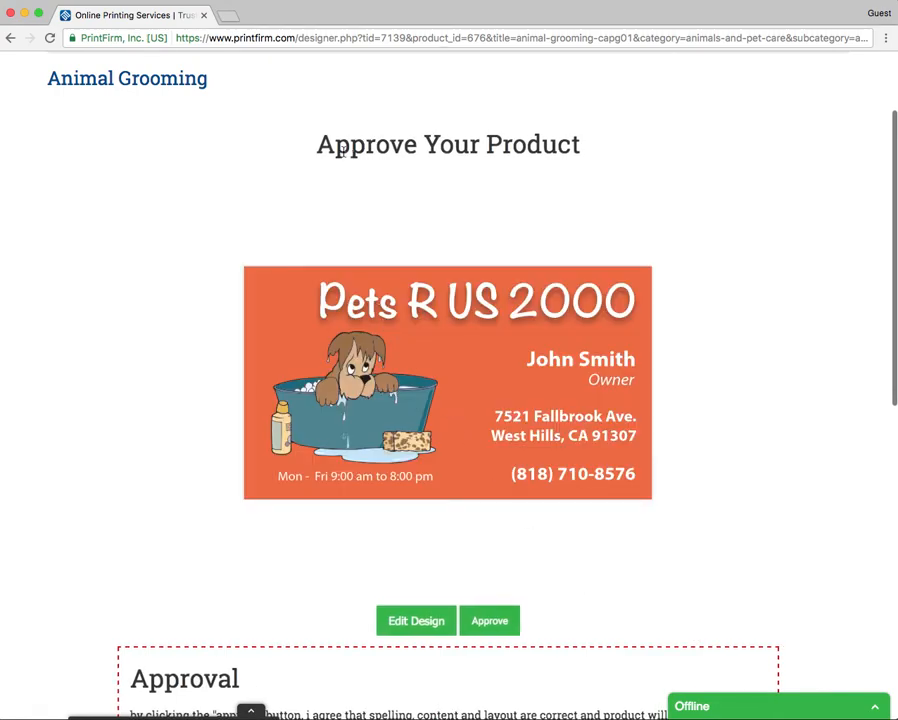
{"action": "left_click_drag", "start_coordinate": [318, 146], "coordinate": [580, 152]}
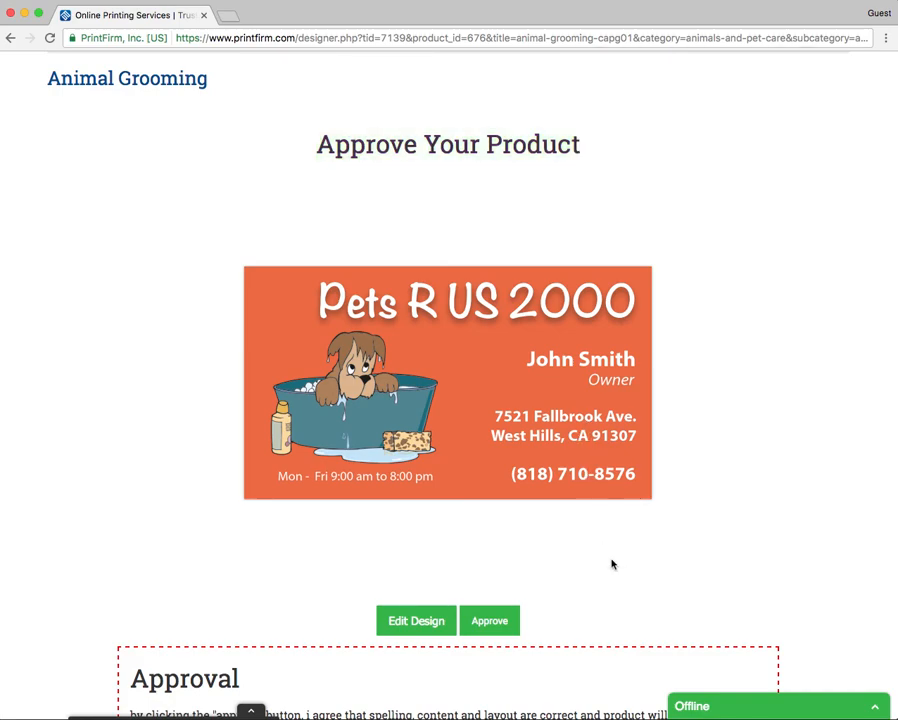
{"action": "scroll", "coordinate": [610, 560], "scroll_direction": "down", "scroll_amount": 3}
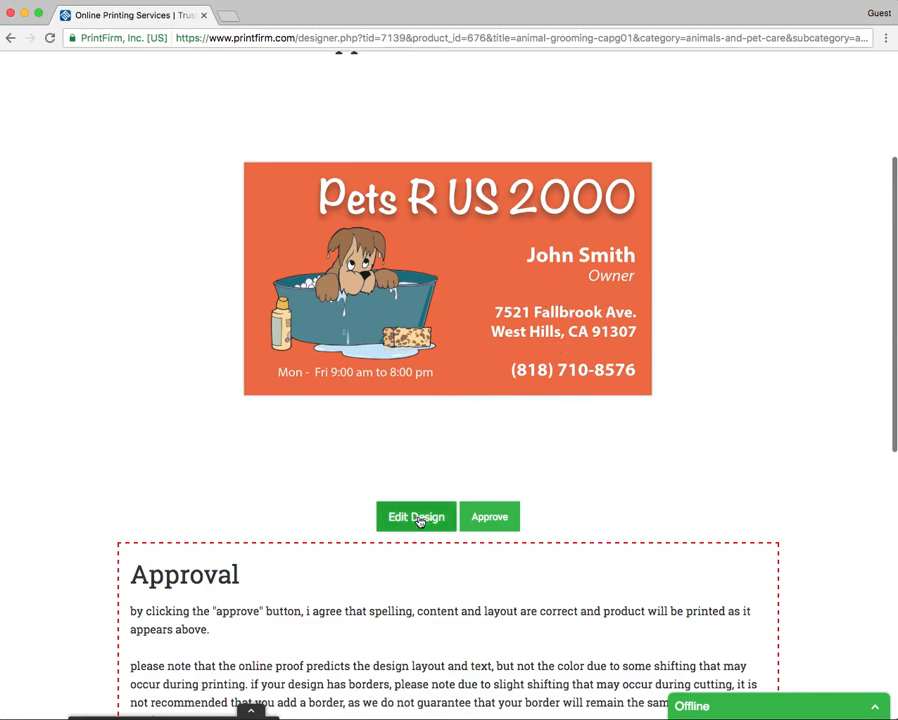
{"action": "scroll", "coordinate": [360, 375], "scroll_direction": "down", "scroll_amount": 1}
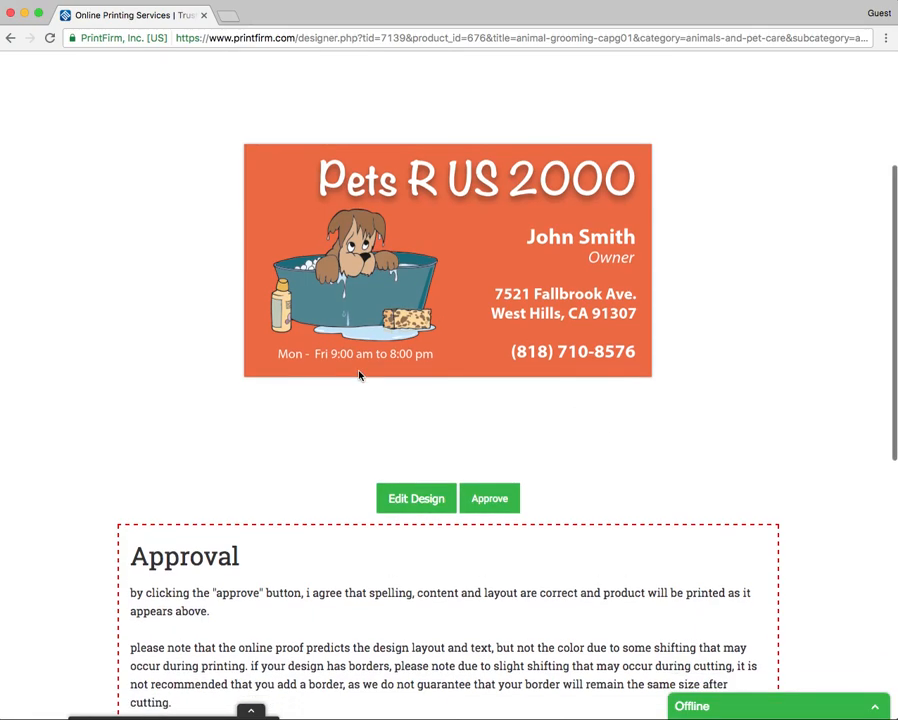
{"action": "scroll", "coordinate": [360, 375], "scroll_direction": "down", "scroll_amount": 3}
{"action": "scroll", "coordinate": [360, 375], "scroll_direction": "up", "scroll_amount": 4}
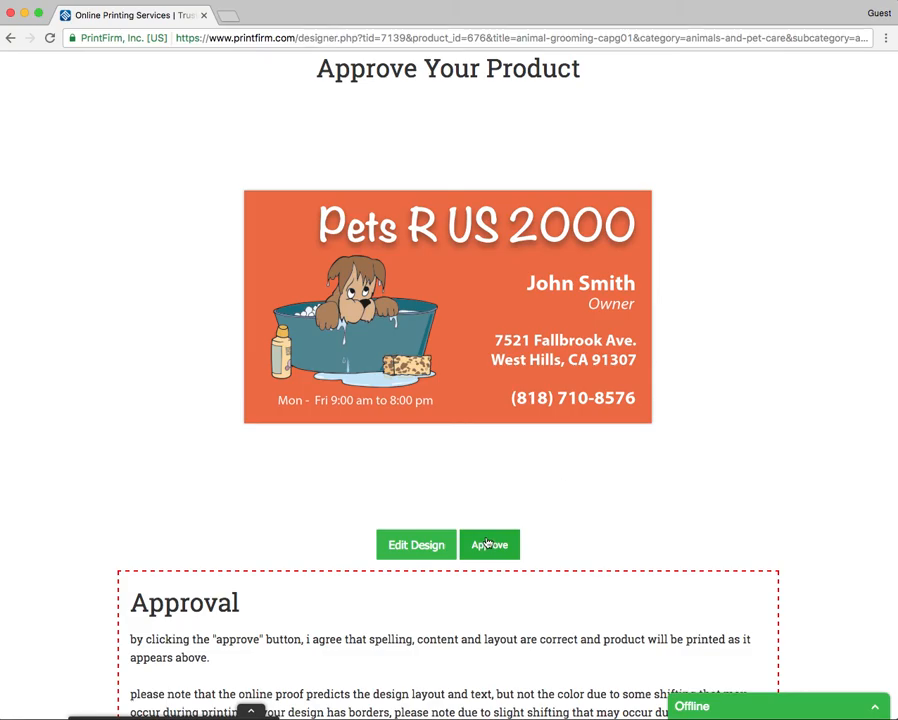
{"action": "scroll", "coordinate": [537, 506], "scroll_direction": "up", "scroll_amount": 2}
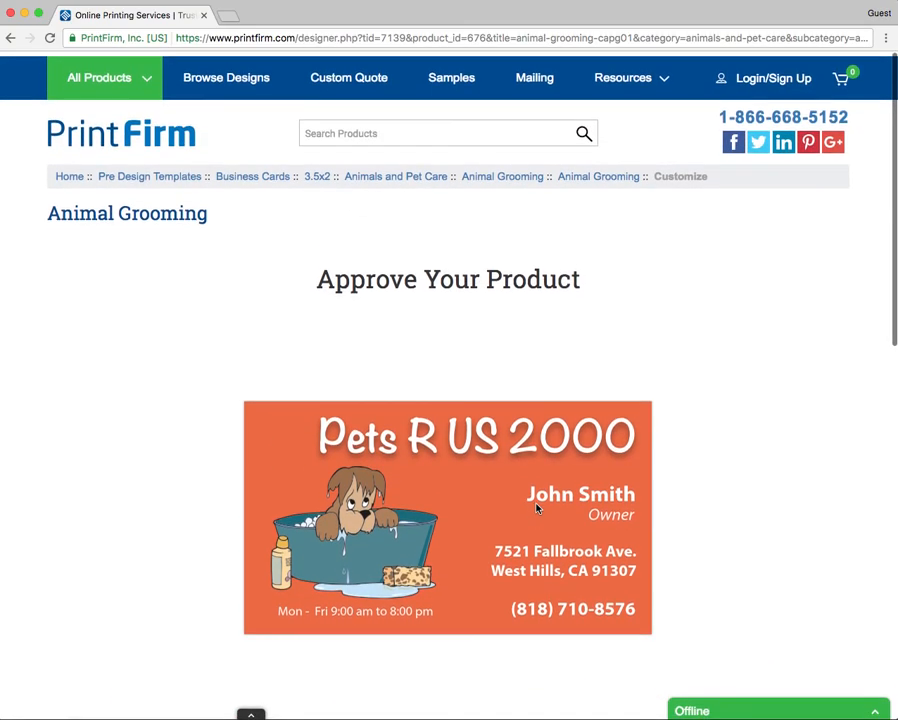
{"action": "scroll", "coordinate": [537, 508], "scroll_direction": "down", "scroll_amount": 8}
{"action": "scroll", "coordinate": [556, 511], "scroll_direction": "up", "scroll_amount": 3}
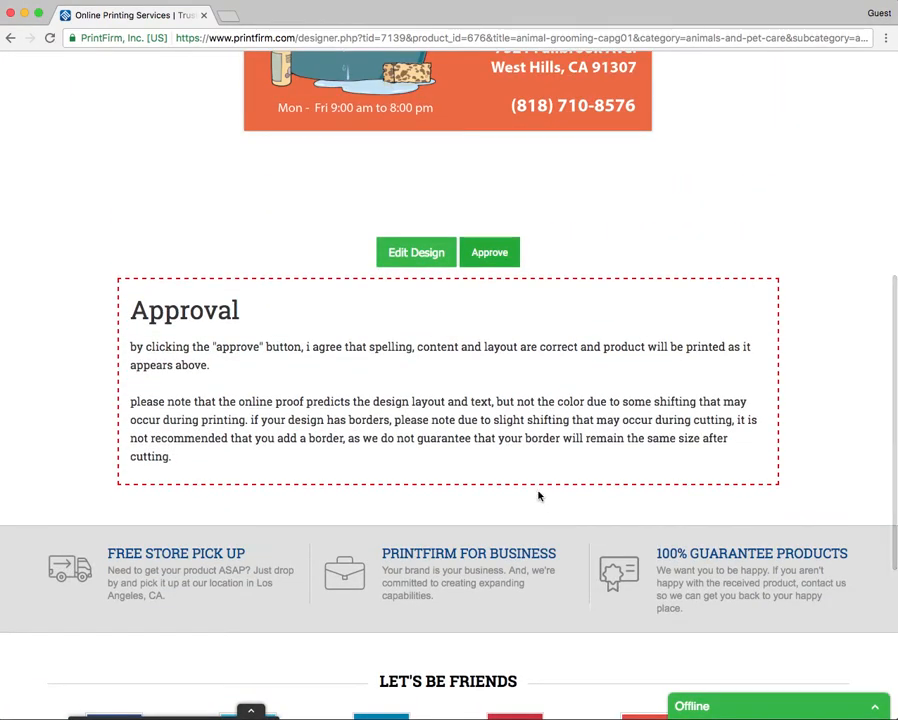
{"action": "scroll", "coordinate": [497, 260], "scroll_direction": "up", "scroll_amount": 1}
Step: Approve the proof, reloading and reopening it once, to reach the Business Cards pricing page
{"action": "left_click", "coordinate": [489, 268]}
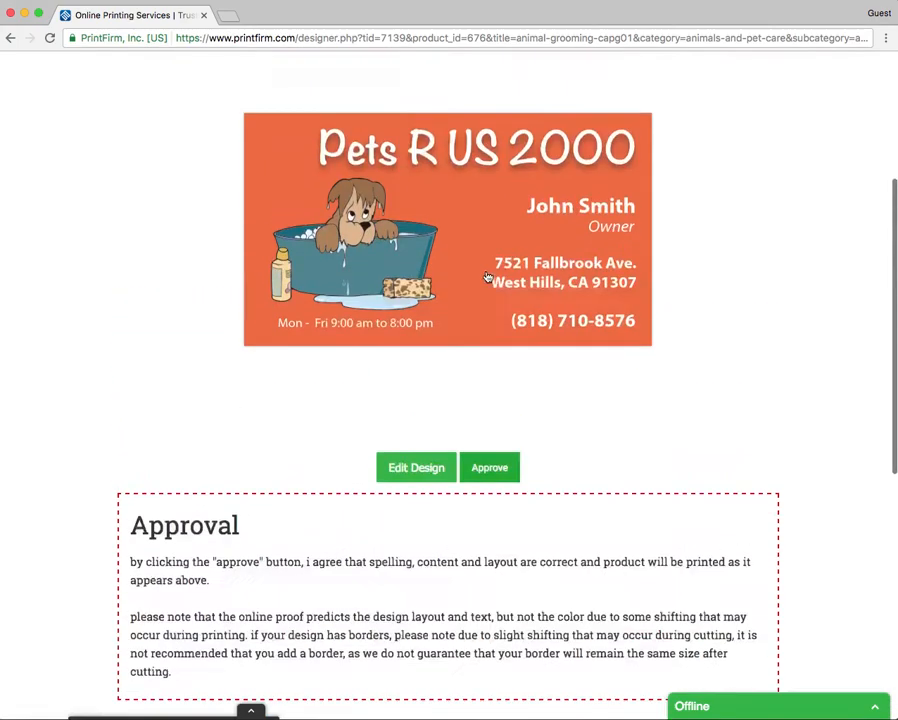
{"action": "scroll", "coordinate": [560, 460], "scroll_direction": "down", "scroll_amount": 2}
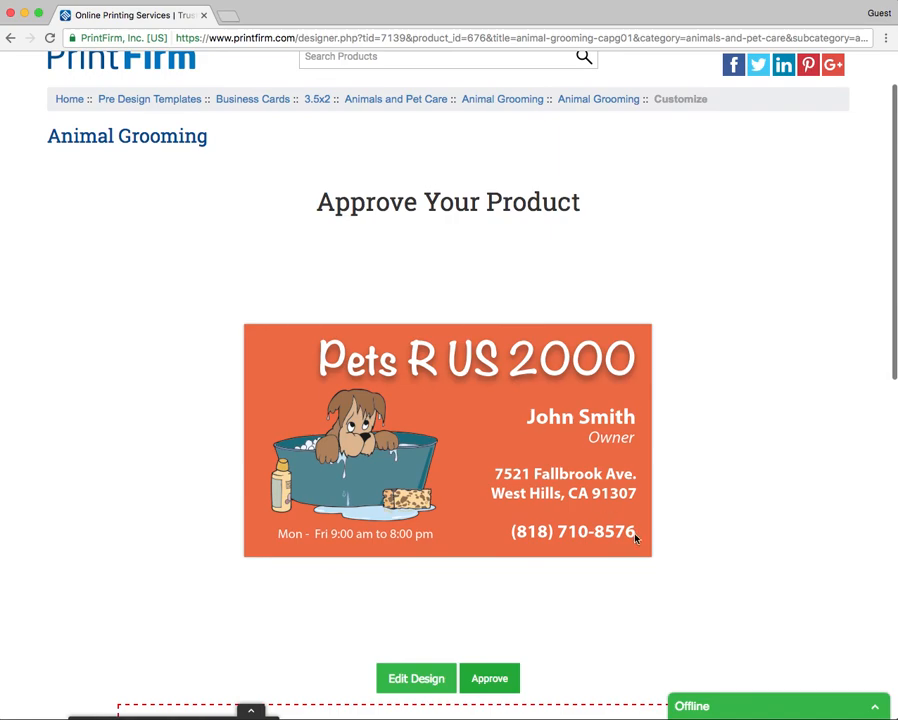
{"action": "left_click", "coordinate": [487, 668]}
{"action": "left_click", "coordinate": [489, 673]}
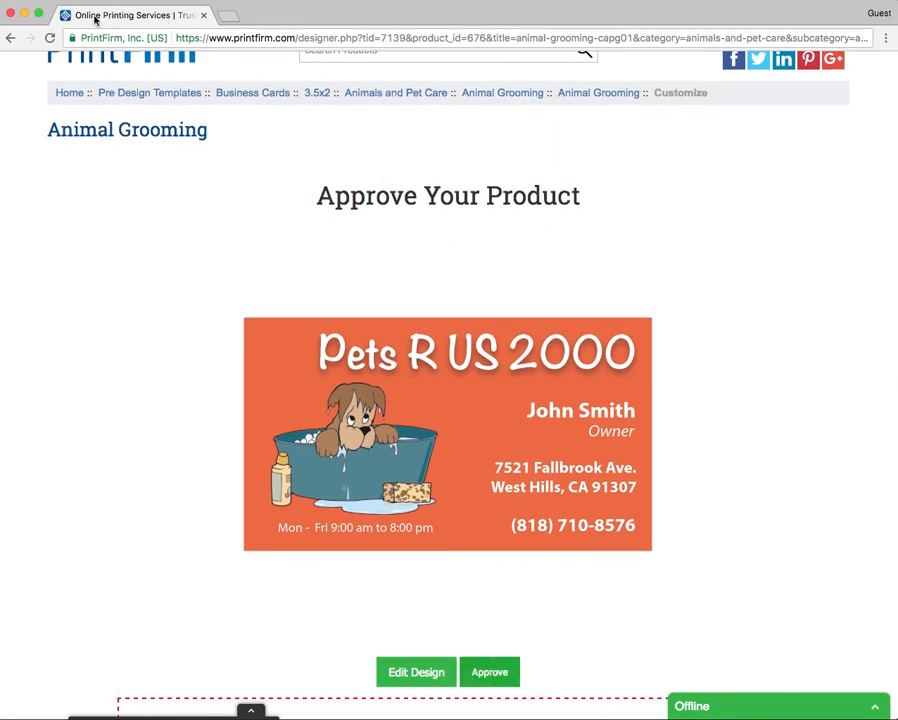
{"action": "left_click", "coordinate": [49, 37]}
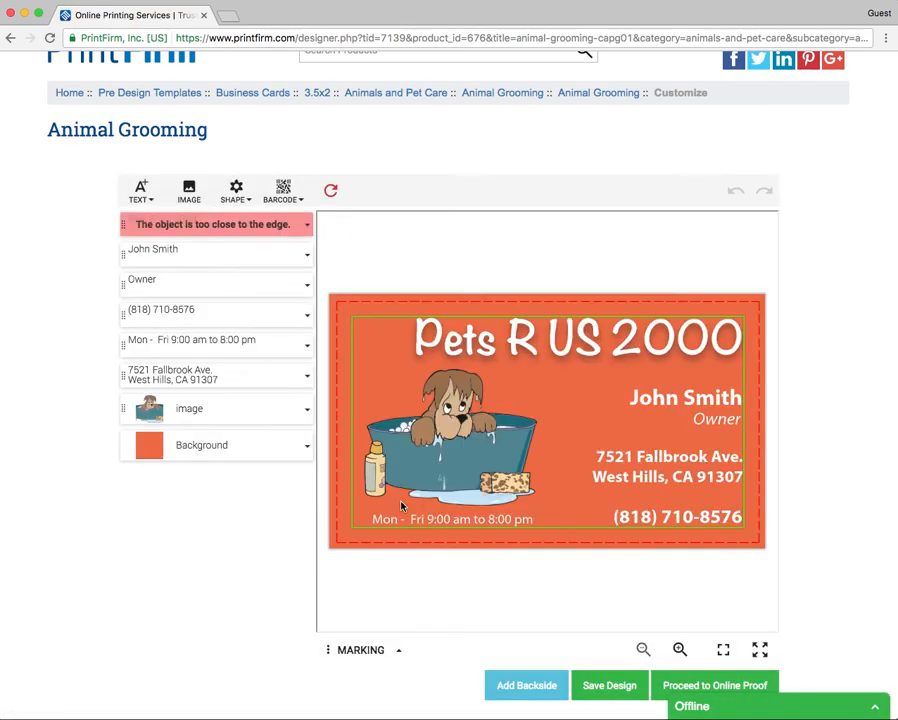
{"action": "scroll", "coordinate": [577, 593], "scroll_direction": "down", "scroll_amount": 2}
{"action": "left_click", "coordinate": [676, 623]}
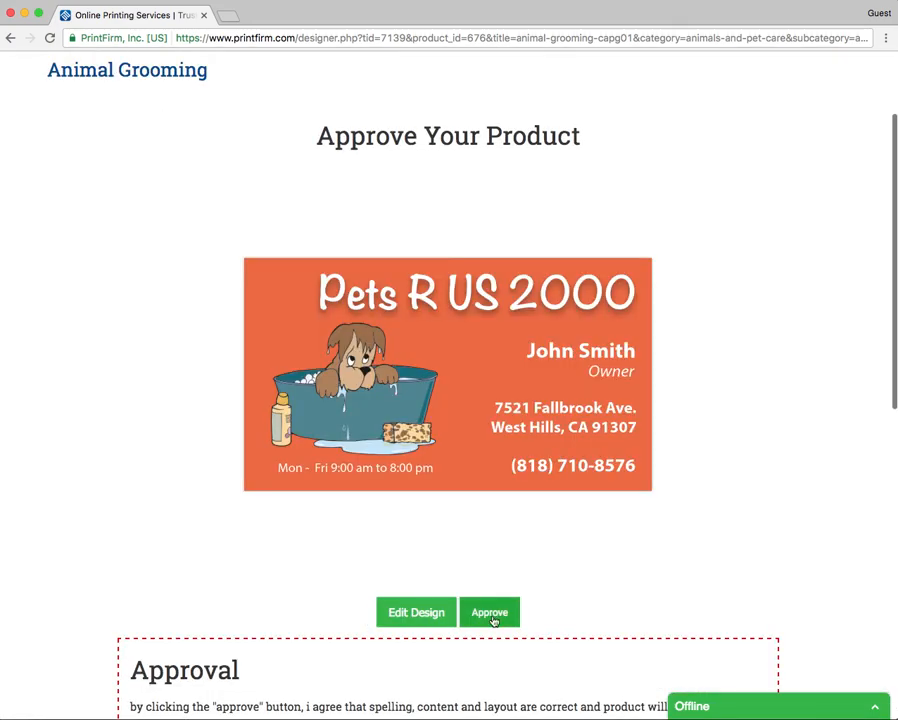
{"action": "left_click", "coordinate": [491, 614]}
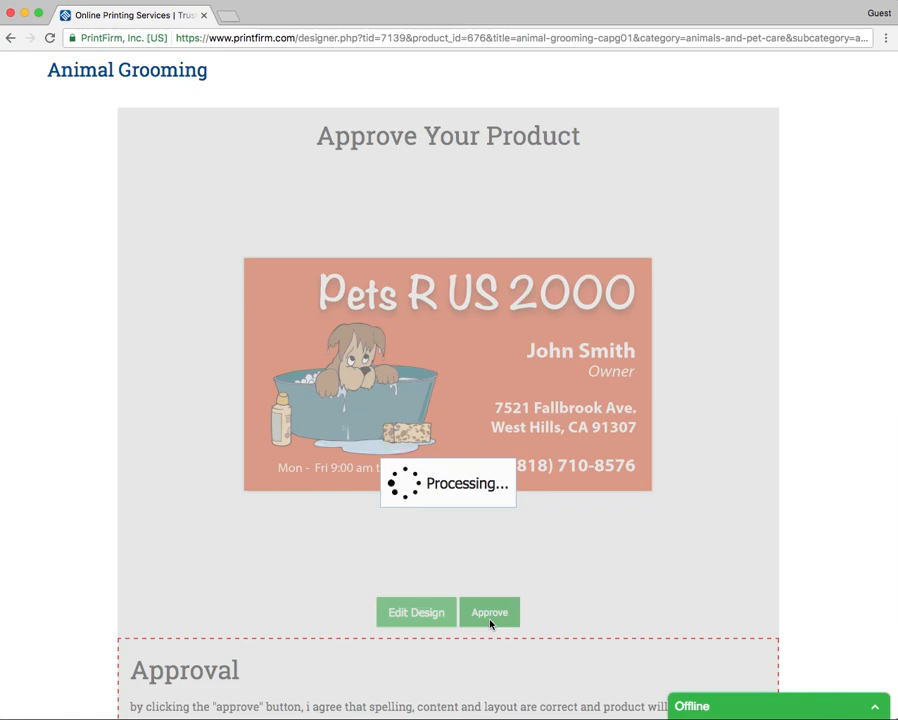
{"action": "scroll", "coordinate": [382, 304], "scroll_direction": "up", "scroll_amount": 1}
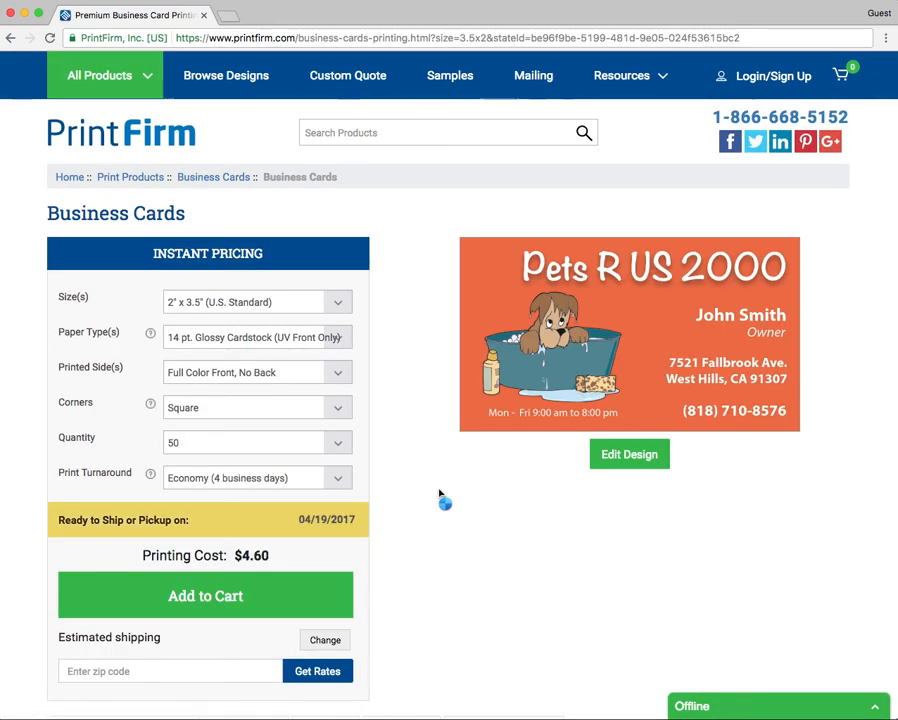
Step: Keep full colour front with no back and set the quantity to 1,000 cards
{"action": "scroll", "coordinate": [440, 495], "scroll_direction": "down", "scroll_amount": 1}
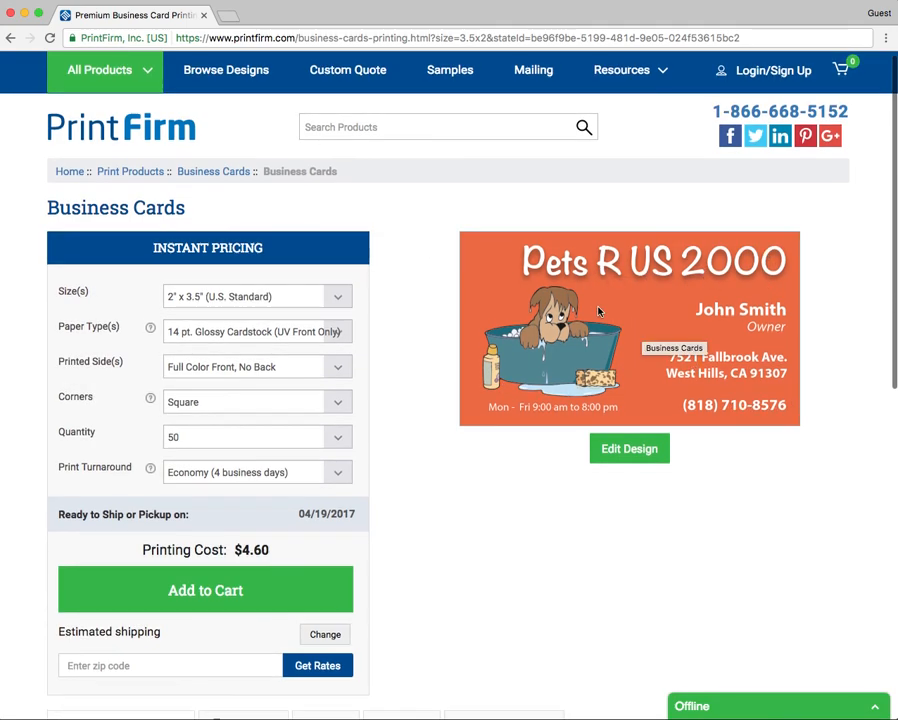
{"action": "scroll", "coordinate": [612, 350], "scroll_direction": "down", "scroll_amount": 1}
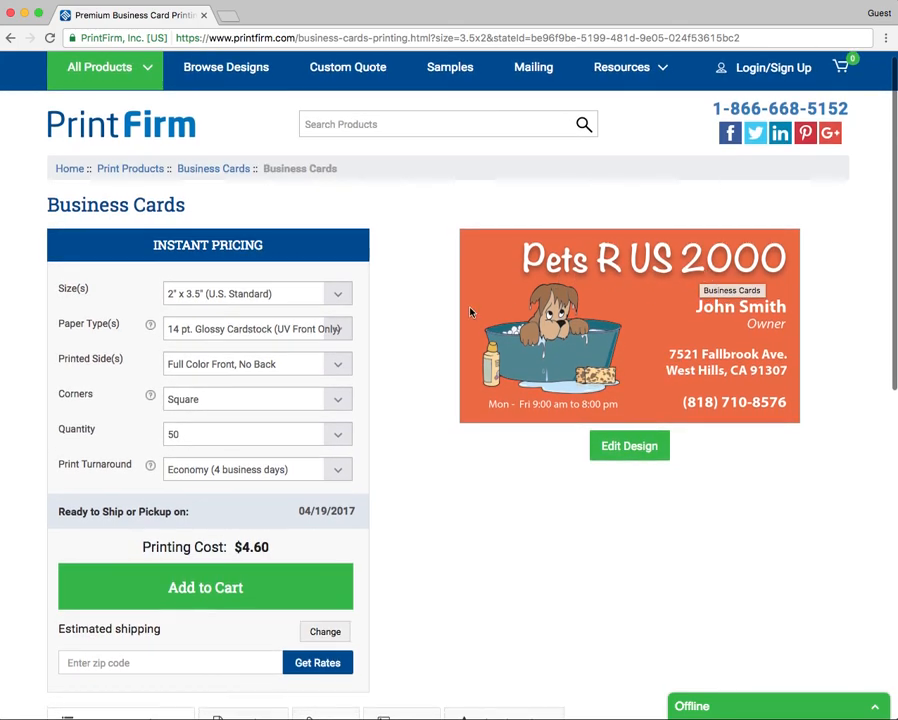
{"action": "scroll", "coordinate": [275, 300], "scroll_direction": "up", "scroll_amount": 1}
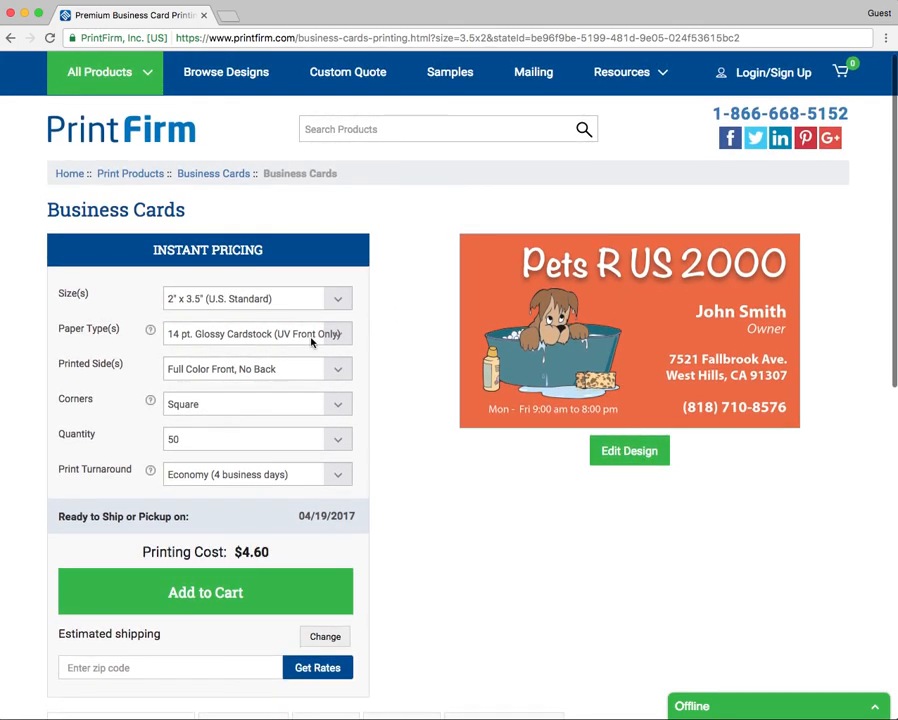
{"action": "scroll", "coordinate": [309, 343], "scroll_direction": "down", "scroll_amount": 1}
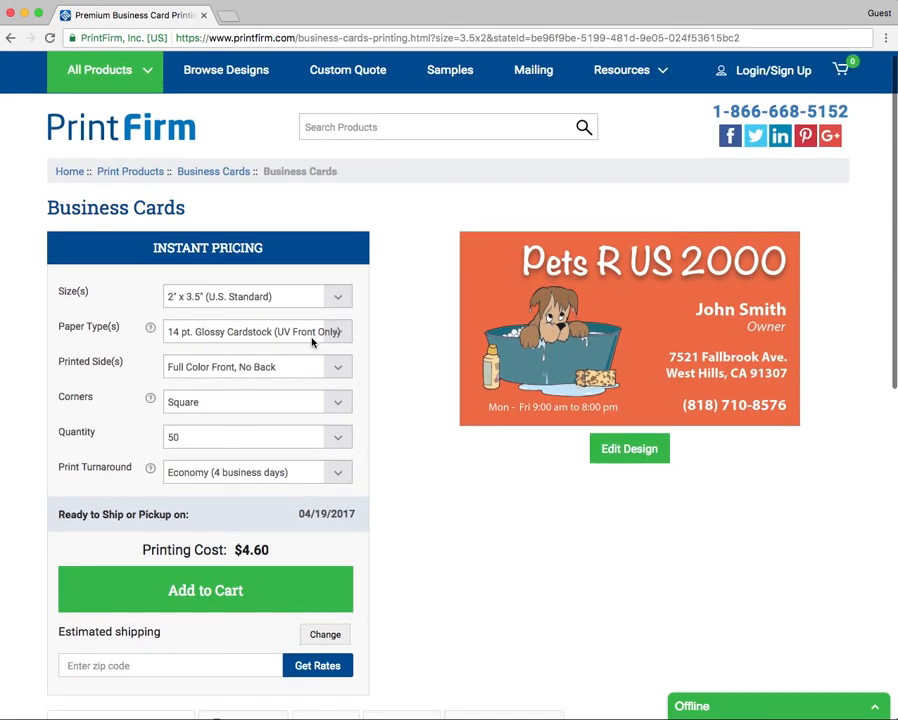
{"action": "left_click", "coordinate": [259, 369]}
{"action": "left_click", "coordinate": [243, 372]}
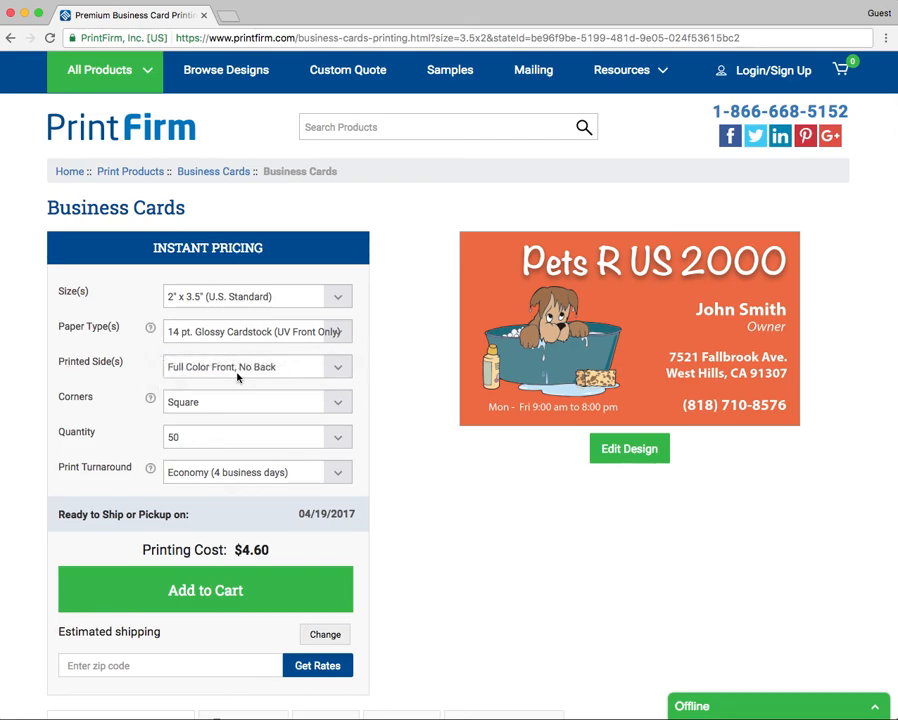
{"action": "left_click", "coordinate": [209, 428]}
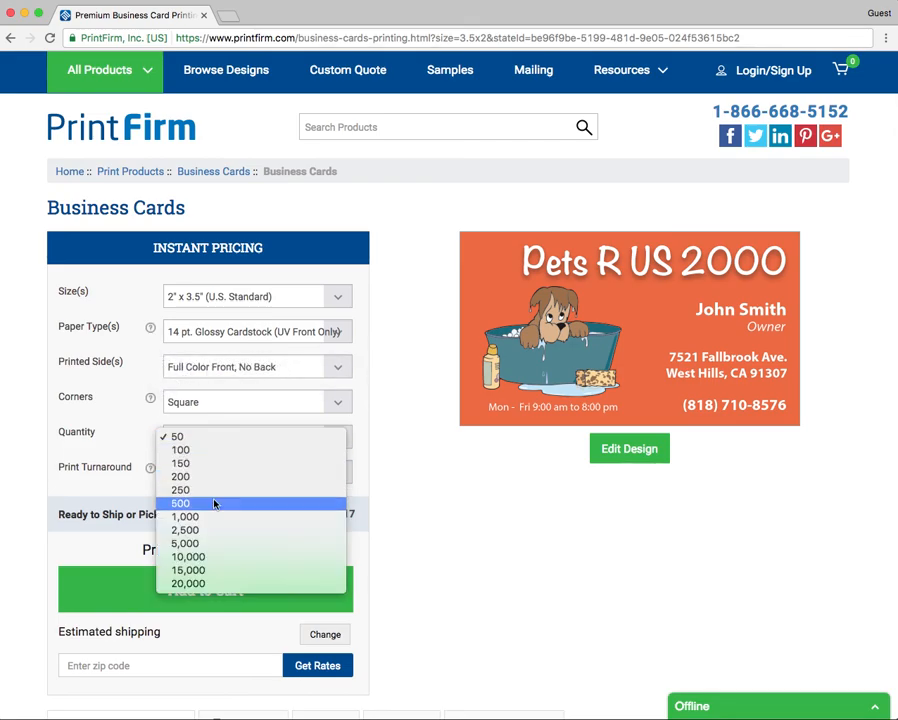
{"action": "left_click", "coordinate": [234, 516]}
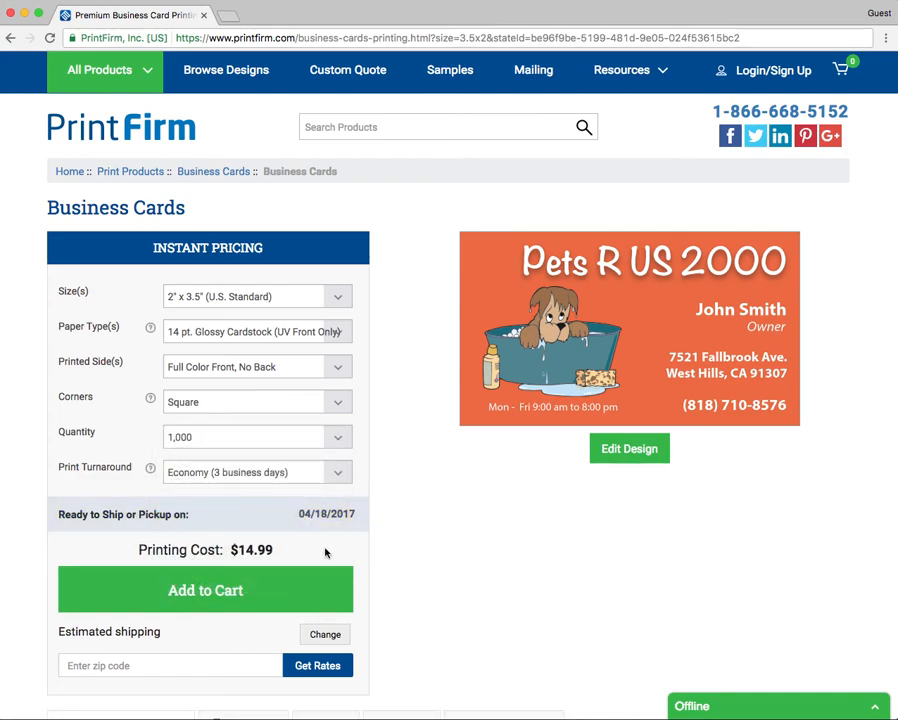
Step: Keep 14 pt. Glossy Cardstock paper and add the $14.99 order to the cart
{"action": "left_click", "coordinate": [212, 366]}
{"action": "left_click", "coordinate": [326, 334]}
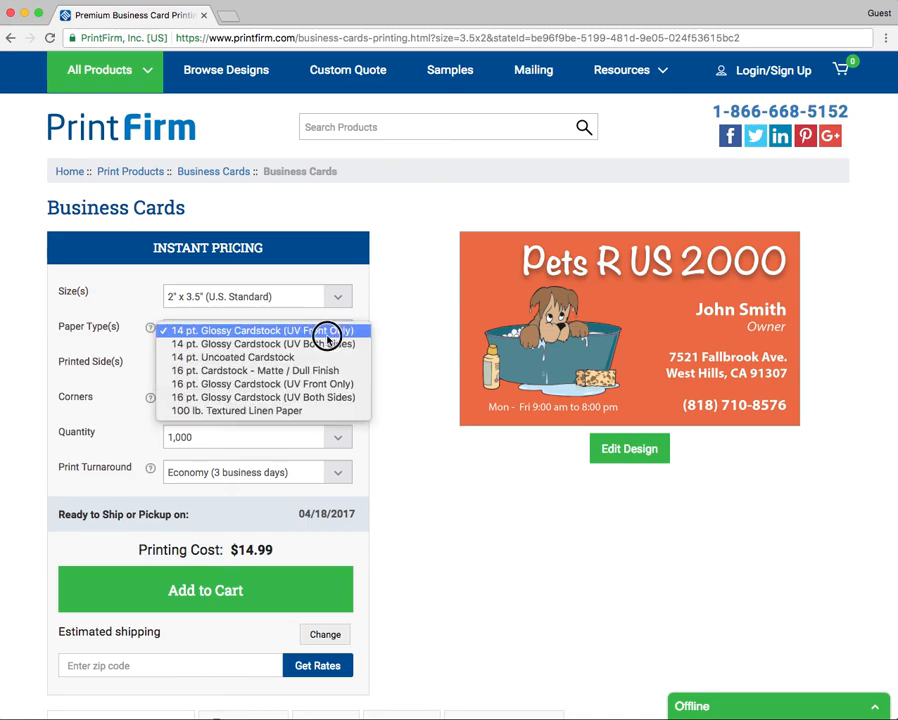
{"action": "left_click", "coordinate": [407, 505]}
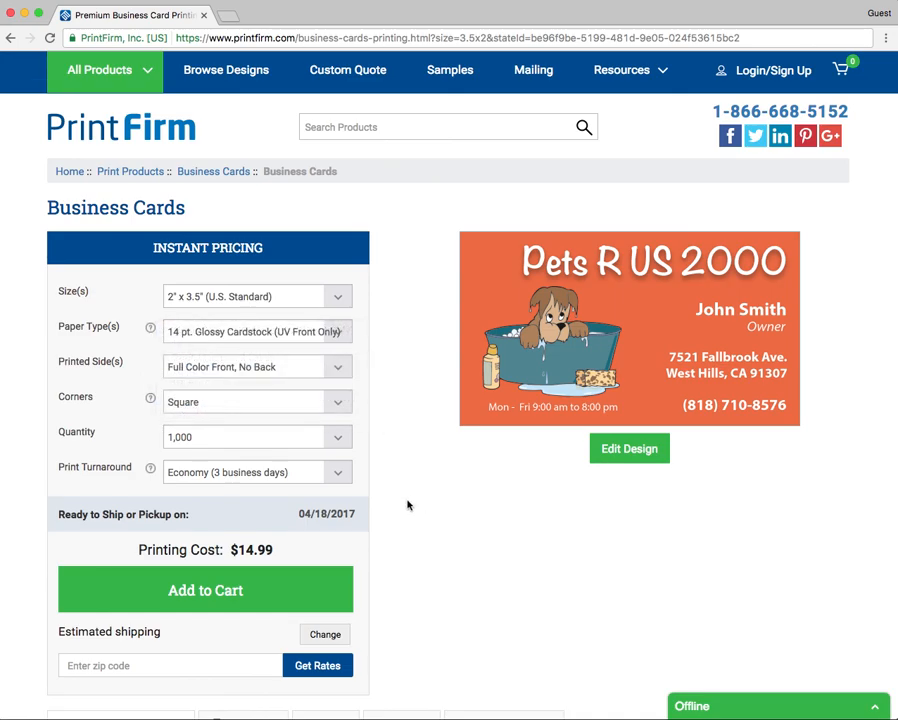
{"action": "left_click", "coordinate": [222, 605]}
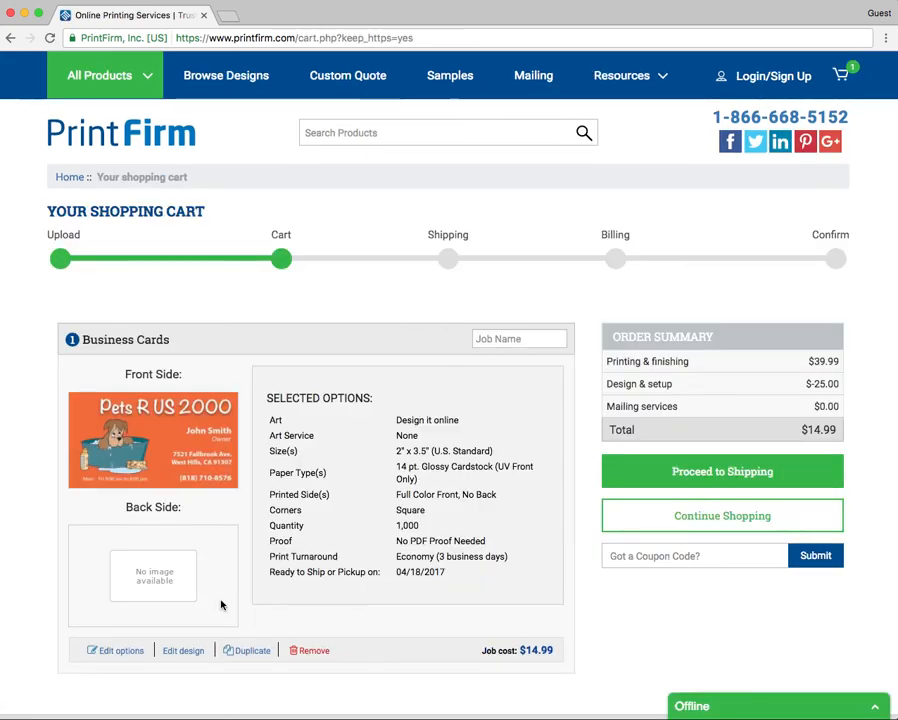
{"action": "left_click", "coordinate": [487, 338]}
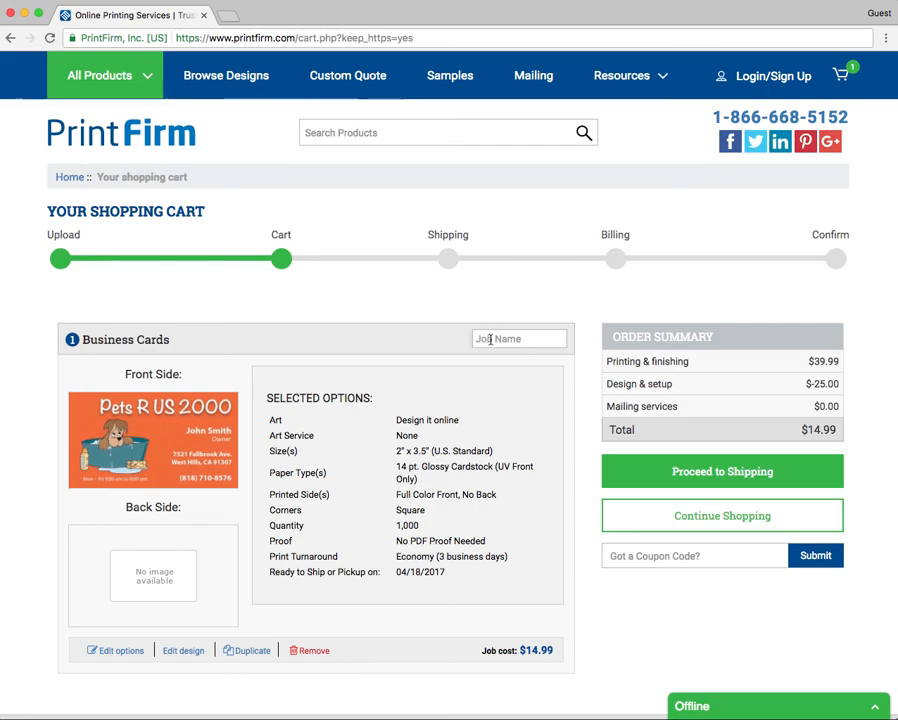